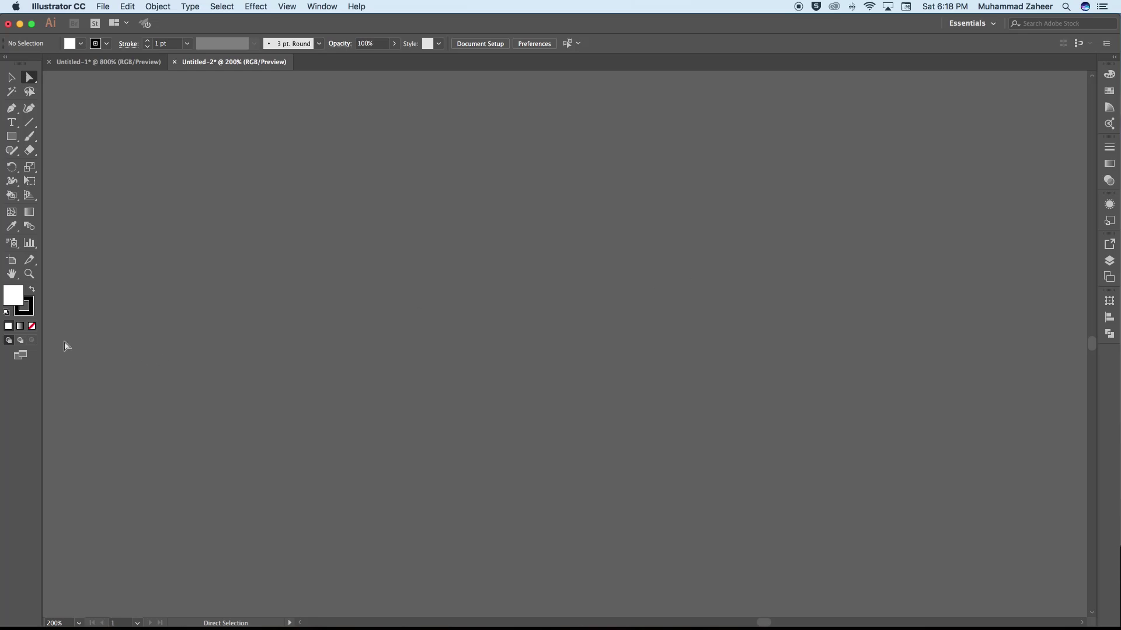
Set the stroke to None and draw a long thin rectangle, about 223.5 × 31.5 px, near the canvas centre.
{"action": "left_click", "coordinate": [31, 326]}
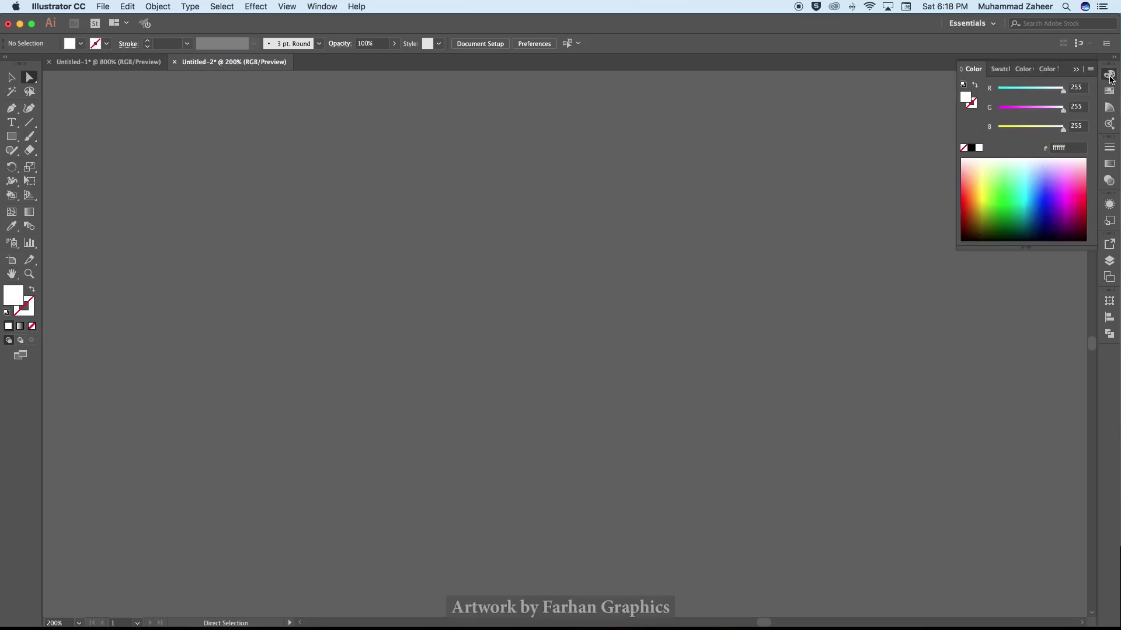
{"action": "left_click", "coordinate": [1109, 75]}
{"action": "left_click", "coordinate": [11, 136]}
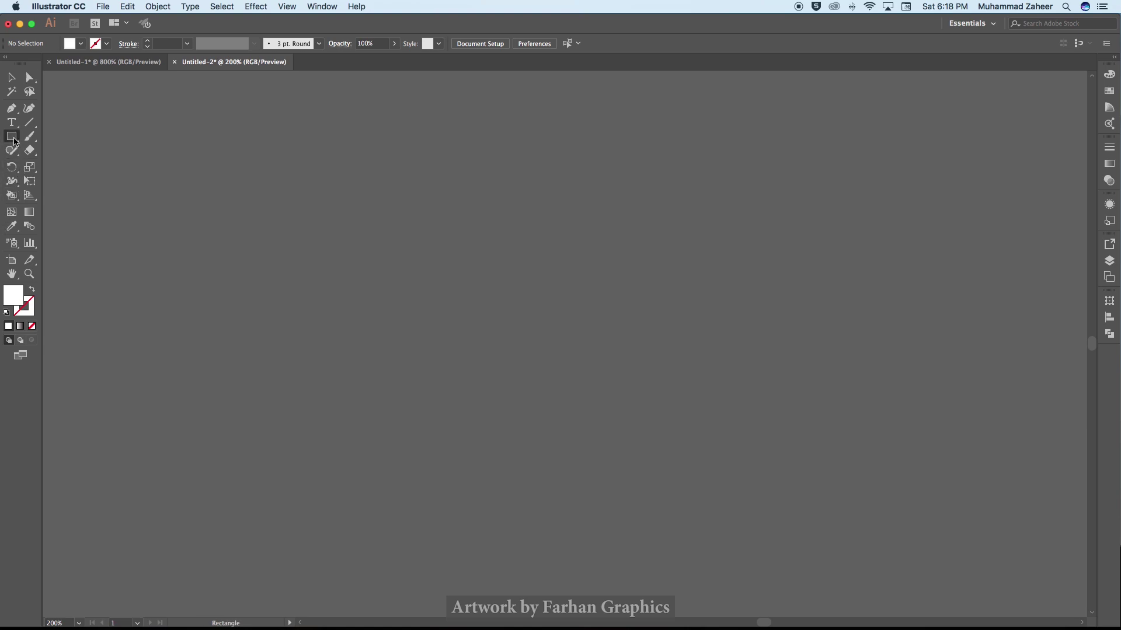
{"action": "left_click_drag", "start_coordinate": [414, 281], "coordinate": [675, 319]}
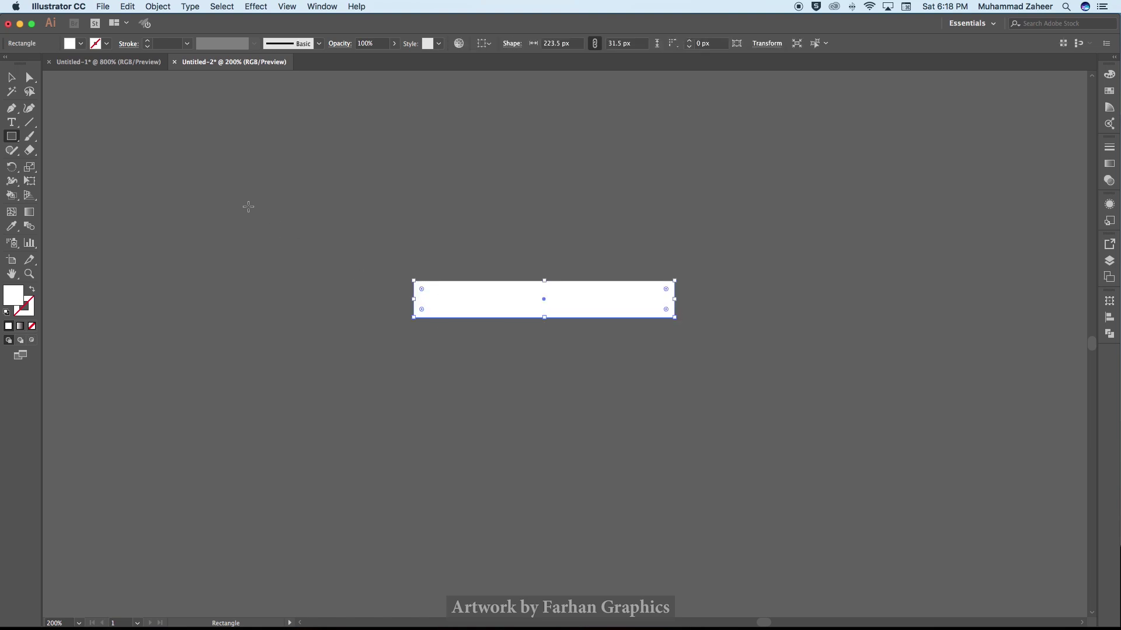
Fill the rectangle with an orange swatch from the Swatches panel.
{"action": "left_click", "coordinate": [12, 82]}
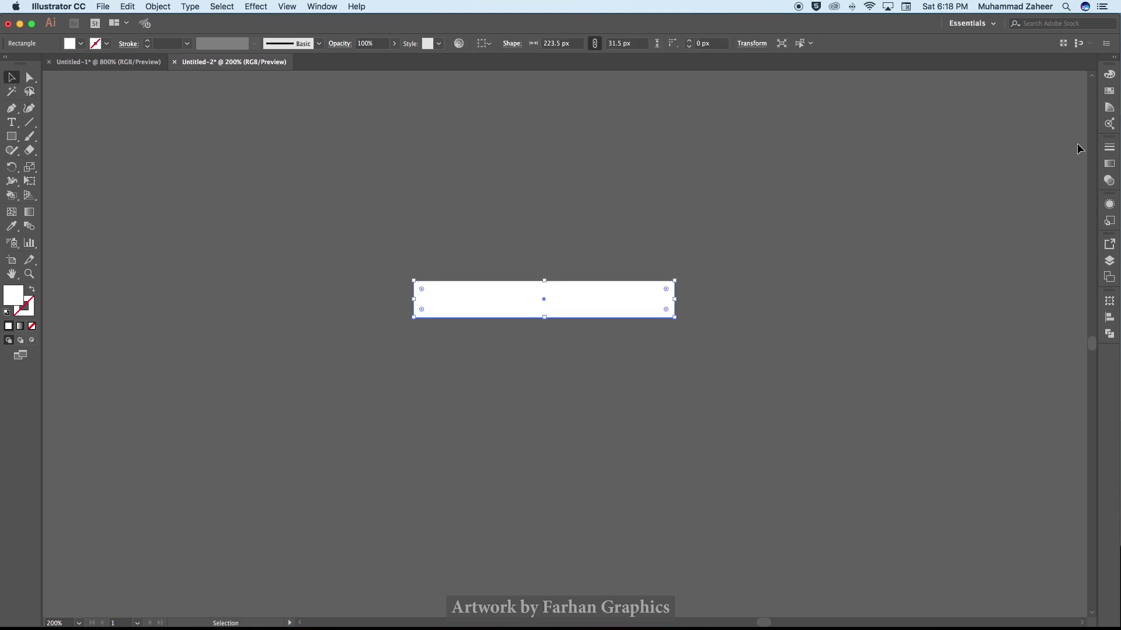
{"action": "left_click", "coordinate": [1109, 91]}
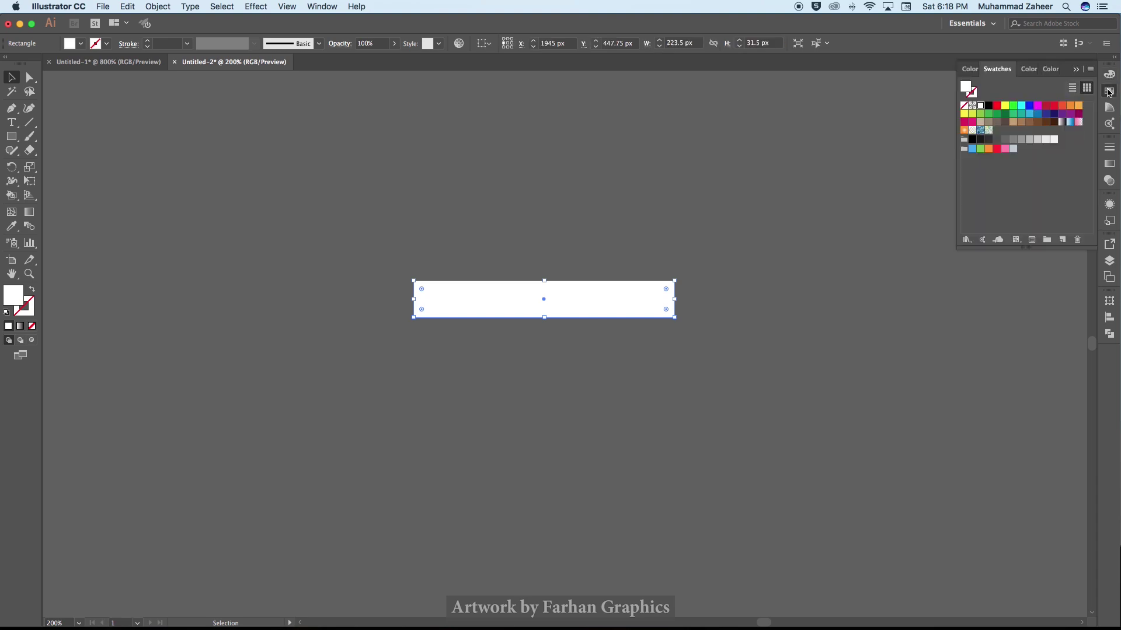
{"action": "left_click", "coordinate": [1063, 106]}
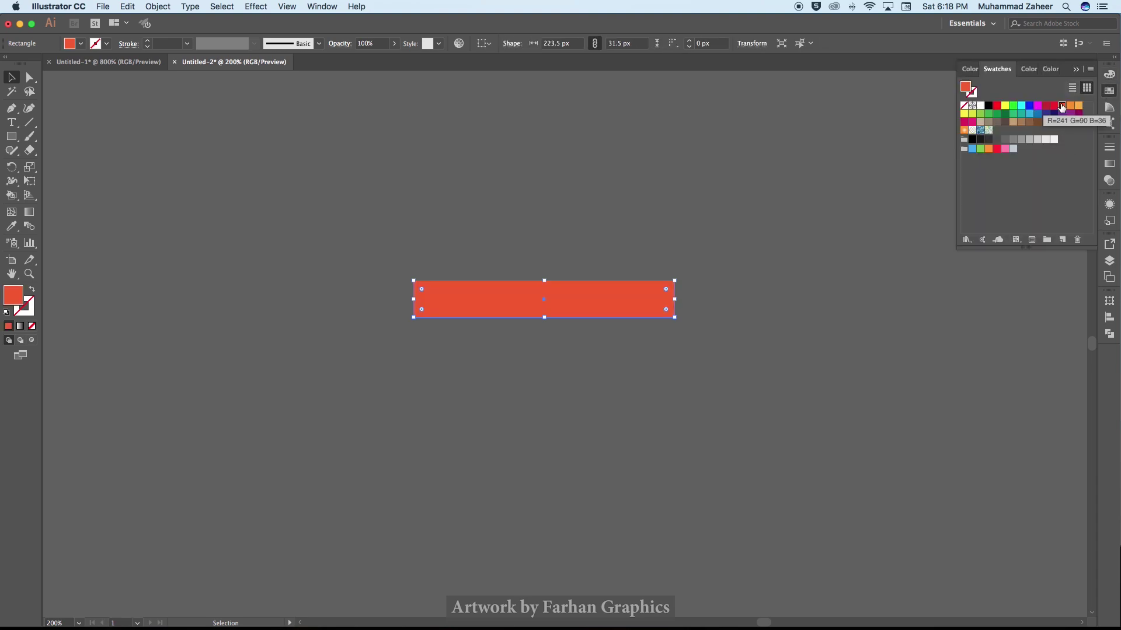
{"action": "left_click", "coordinate": [1070, 106]}
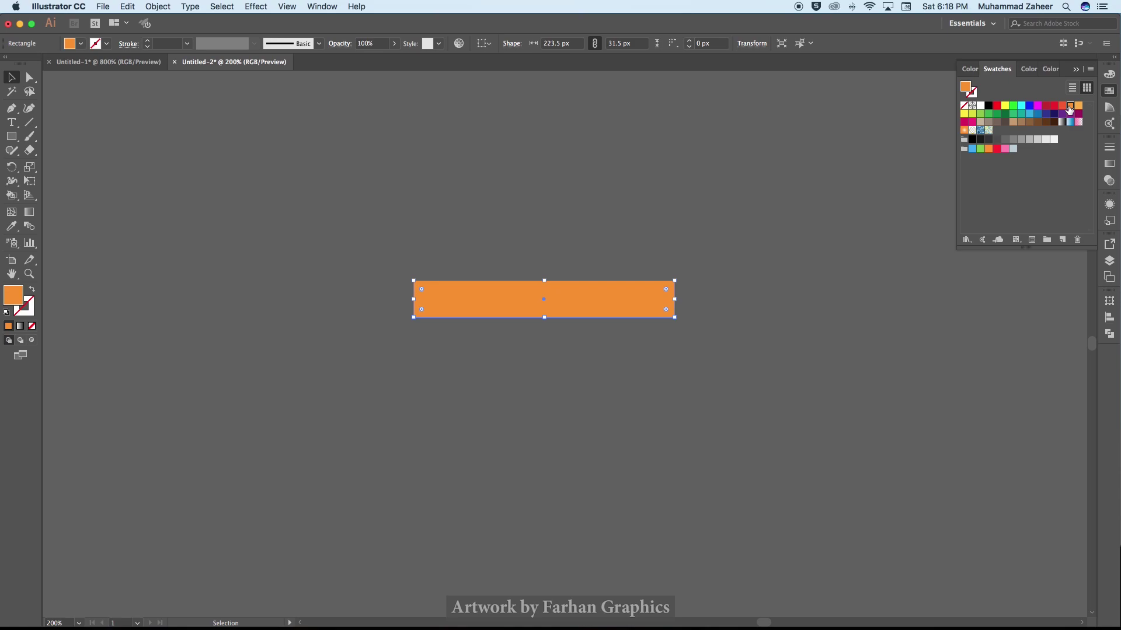
{"action": "left_click", "coordinate": [731, 298]}
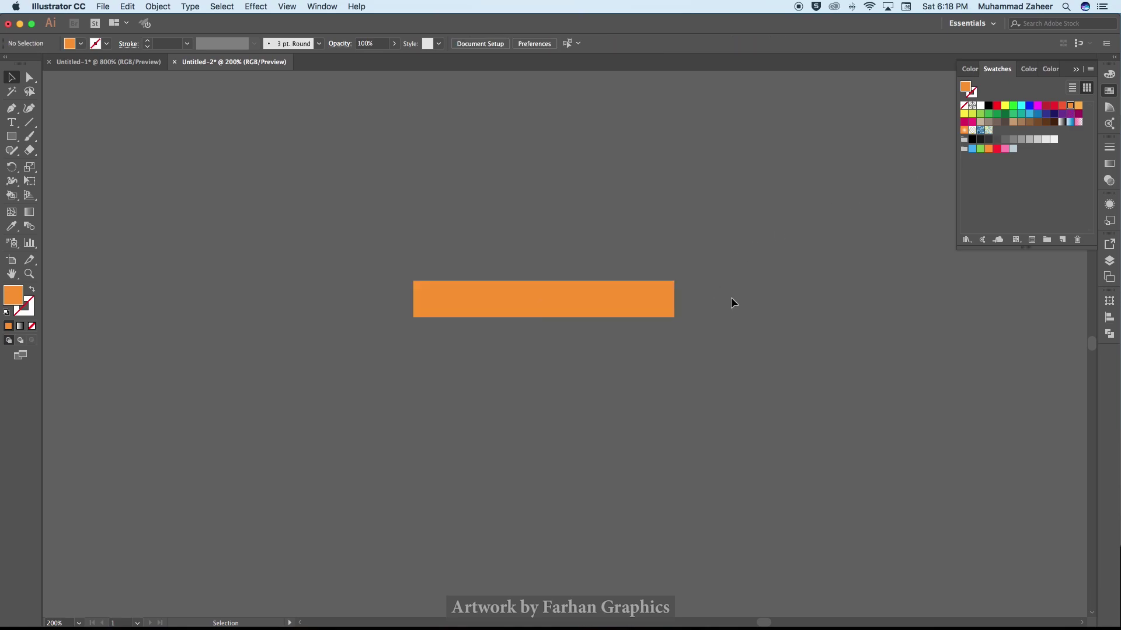
{"action": "left_click", "coordinate": [579, 303]}
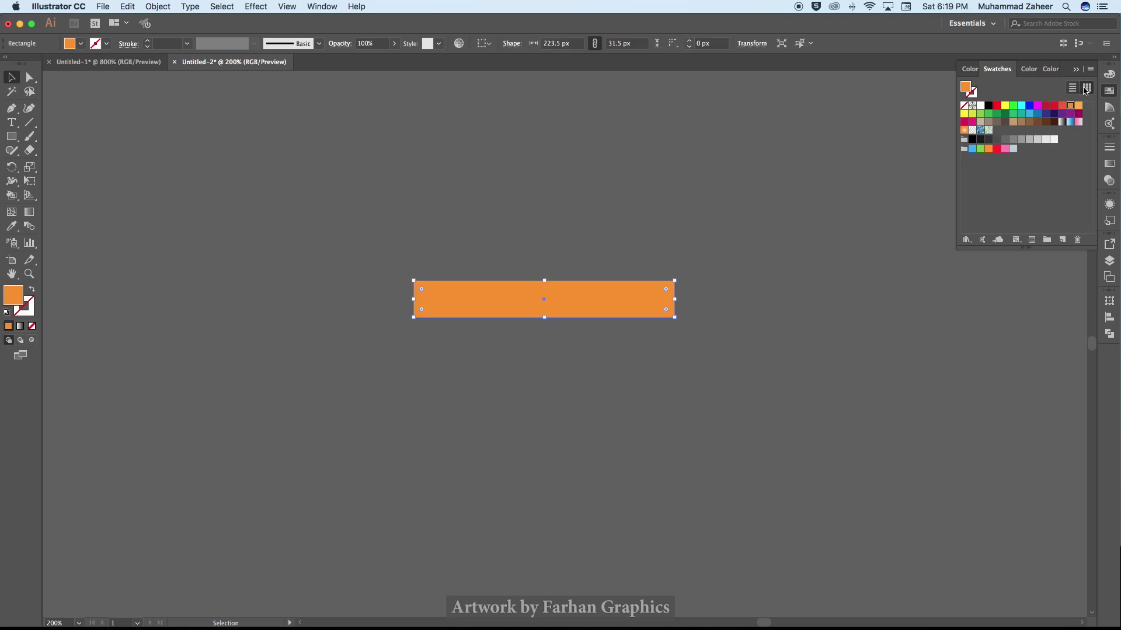
{"action": "left_click", "coordinate": [1109, 90]}
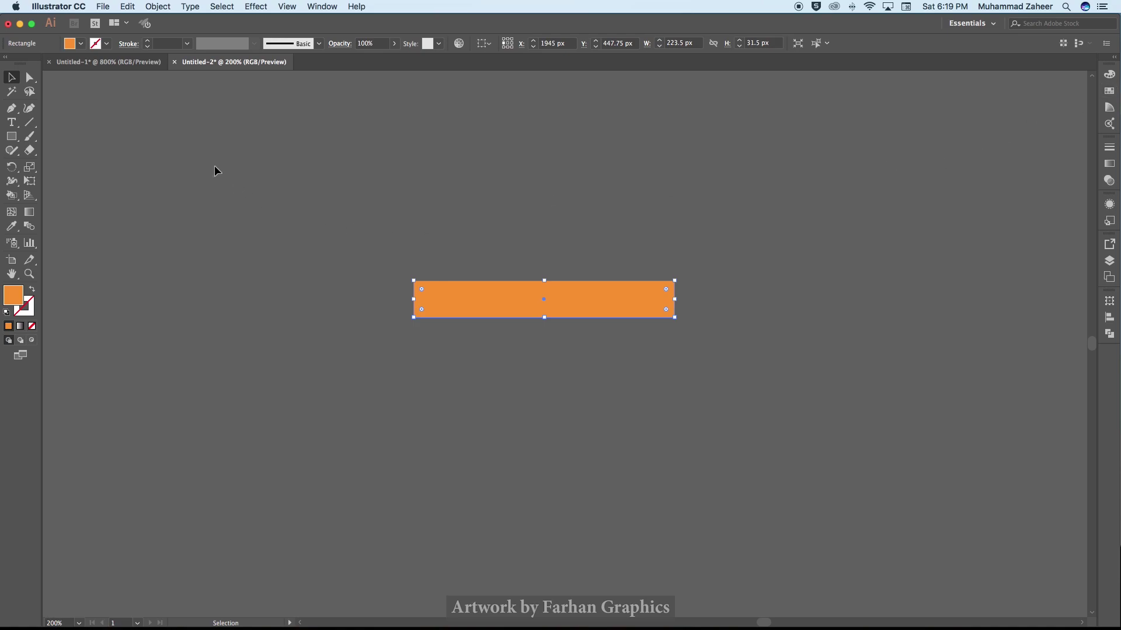
Paste a copy of the orange bar in front, move it just below, and shrink it to about 45.5 px wide.
{"action": "left_click", "coordinate": [128, 7]}
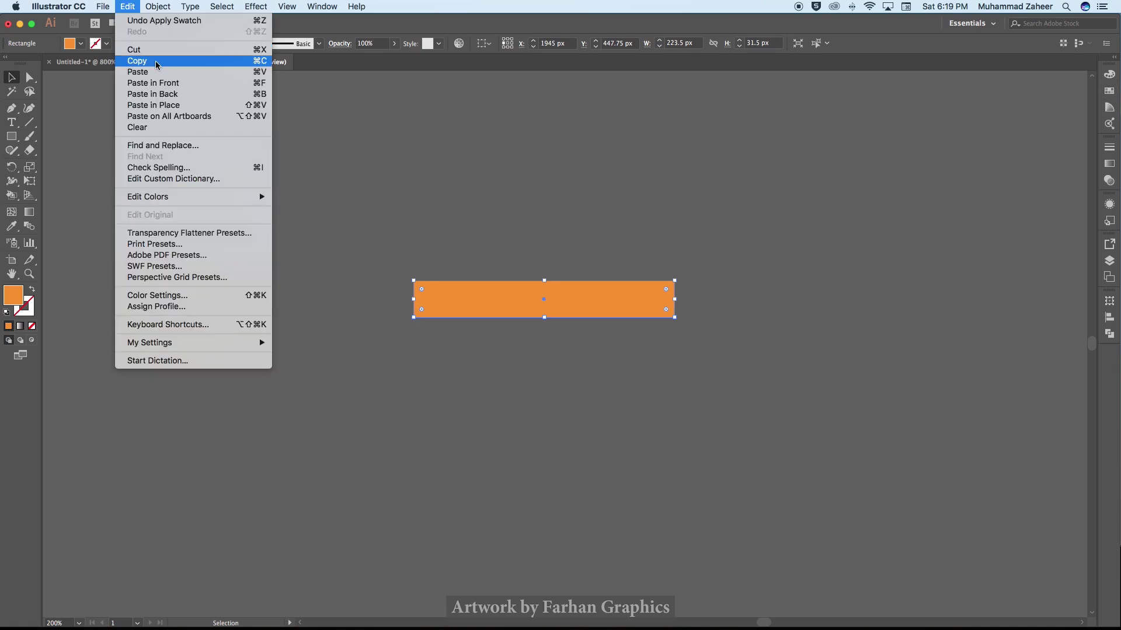
{"action": "left_click", "coordinate": [157, 64]}
{"action": "left_click", "coordinate": [127, 7]}
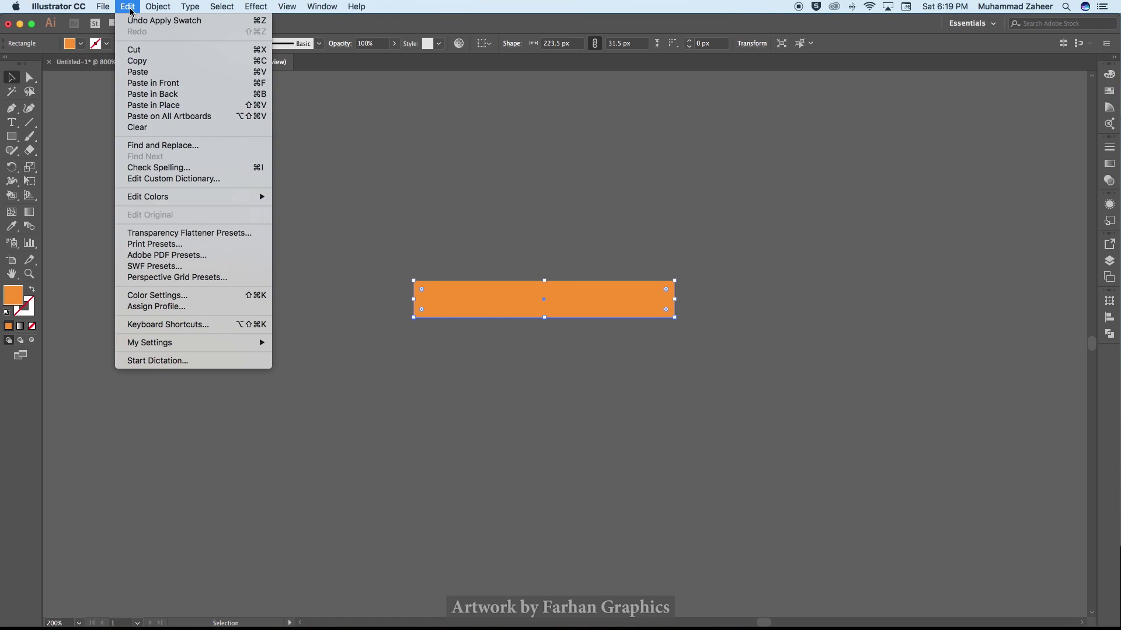
{"action": "left_click", "coordinate": [151, 84]}
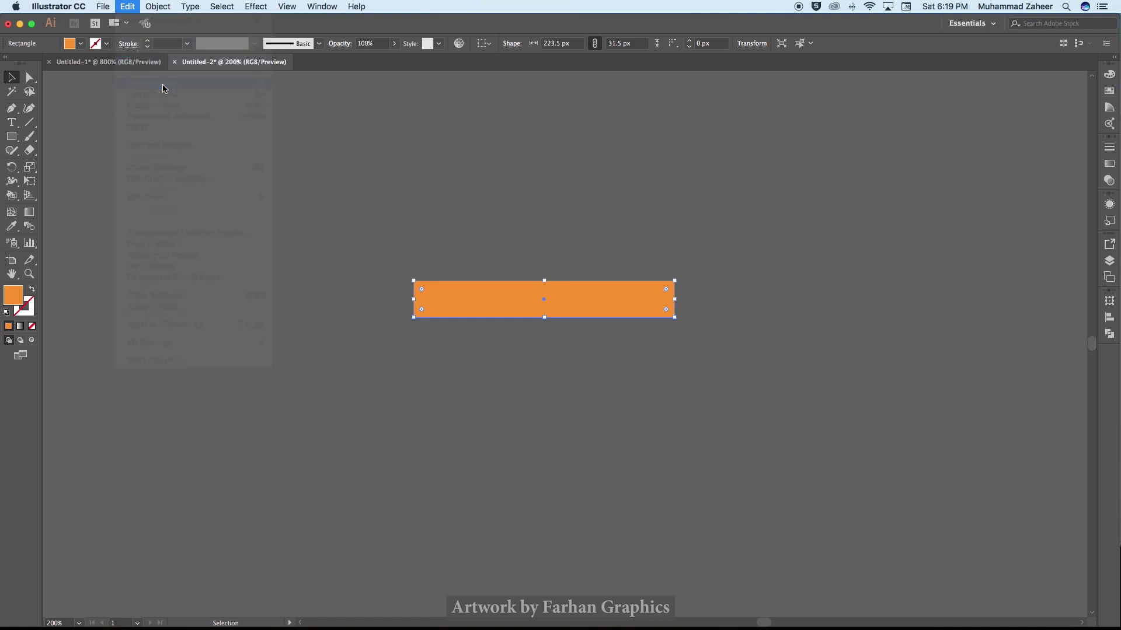
{"action": "left_click_drag", "start_coordinate": [587, 299], "coordinate": [585, 348]}
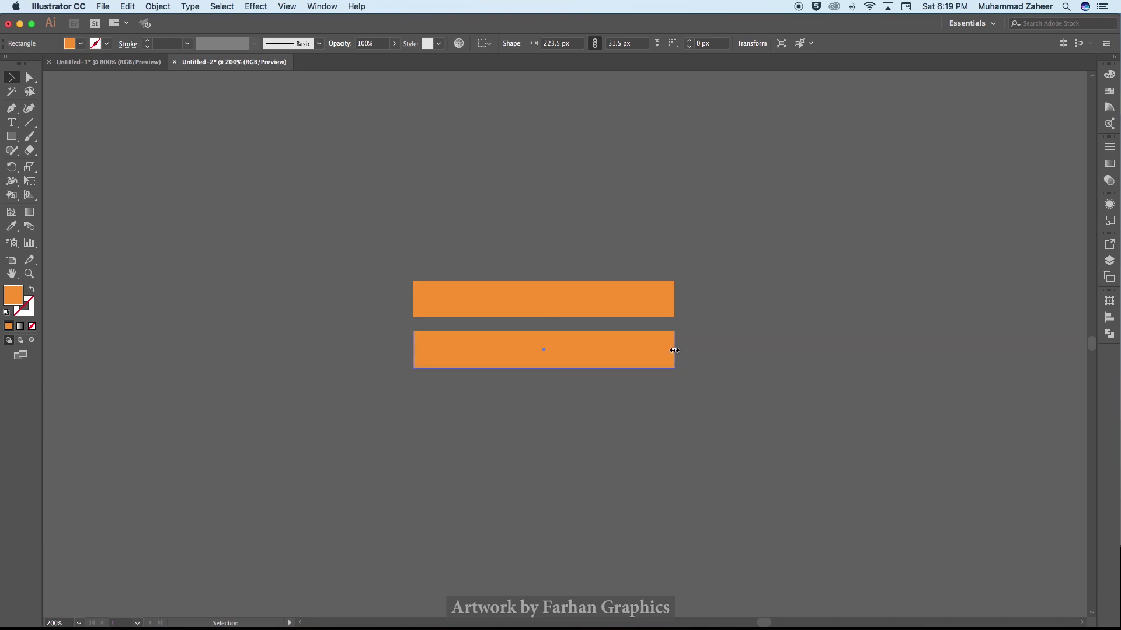
{"action": "left_click_drag", "start_coordinate": [674, 351], "coordinate": [467, 358]}
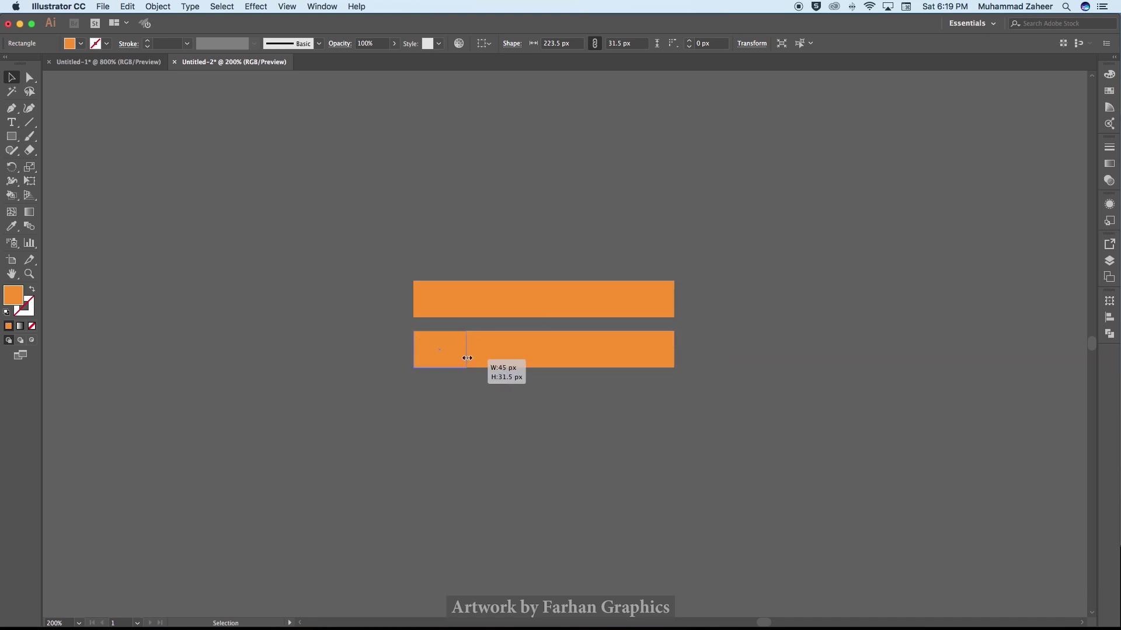
{"action": "left_click_drag", "start_coordinate": [468, 358], "coordinate": [468, 358]}
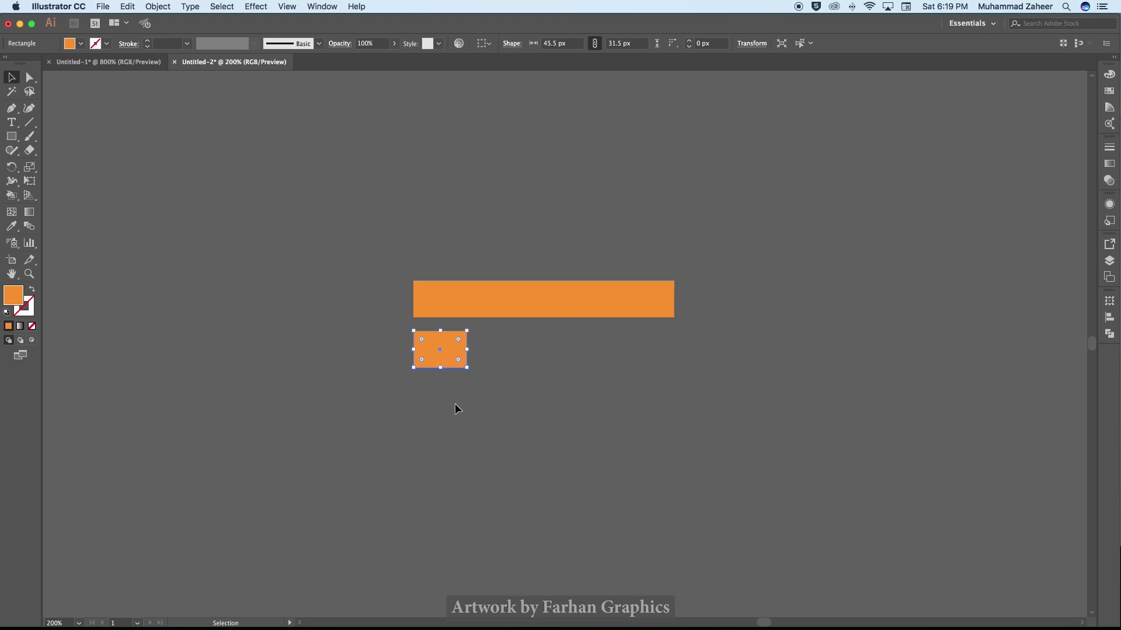
{"action": "left_click", "coordinate": [455, 404]}
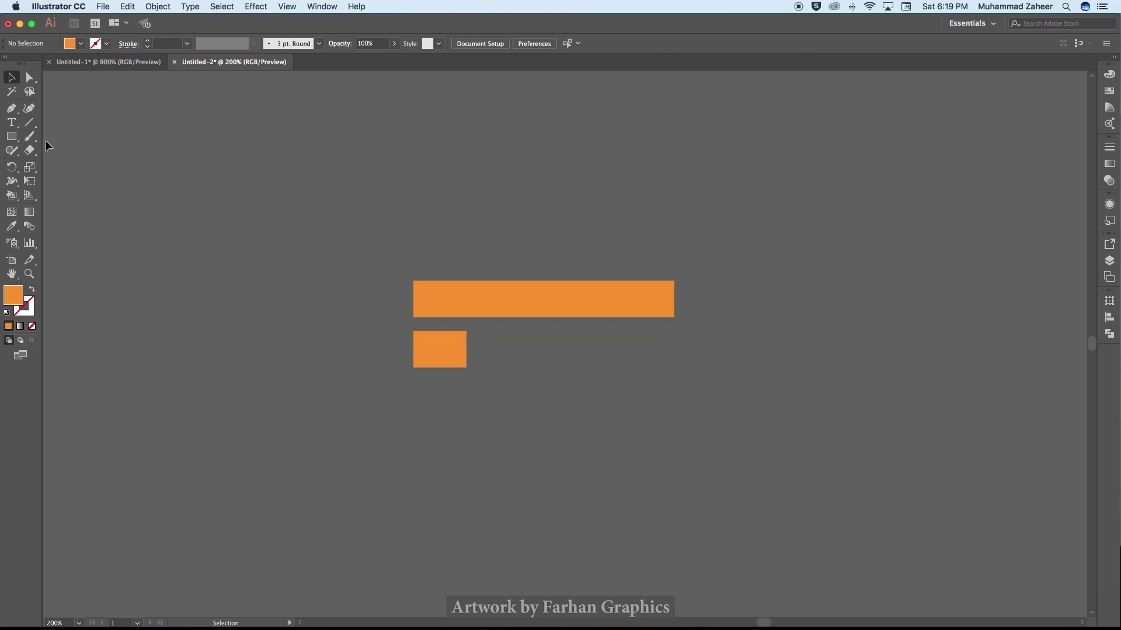
Add an anchor at the small rectangle's left-edge midpoint and drag it inward into a V-notch.
{"action": "left_click", "coordinate": [11, 108]}
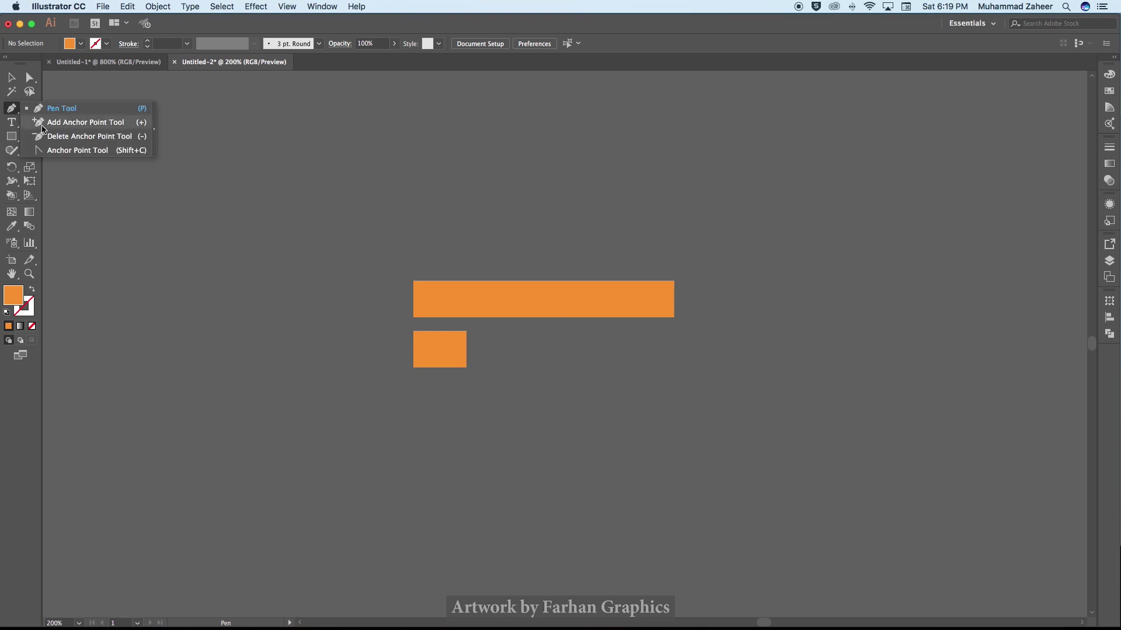
{"action": "left_click", "coordinate": [43, 126]}
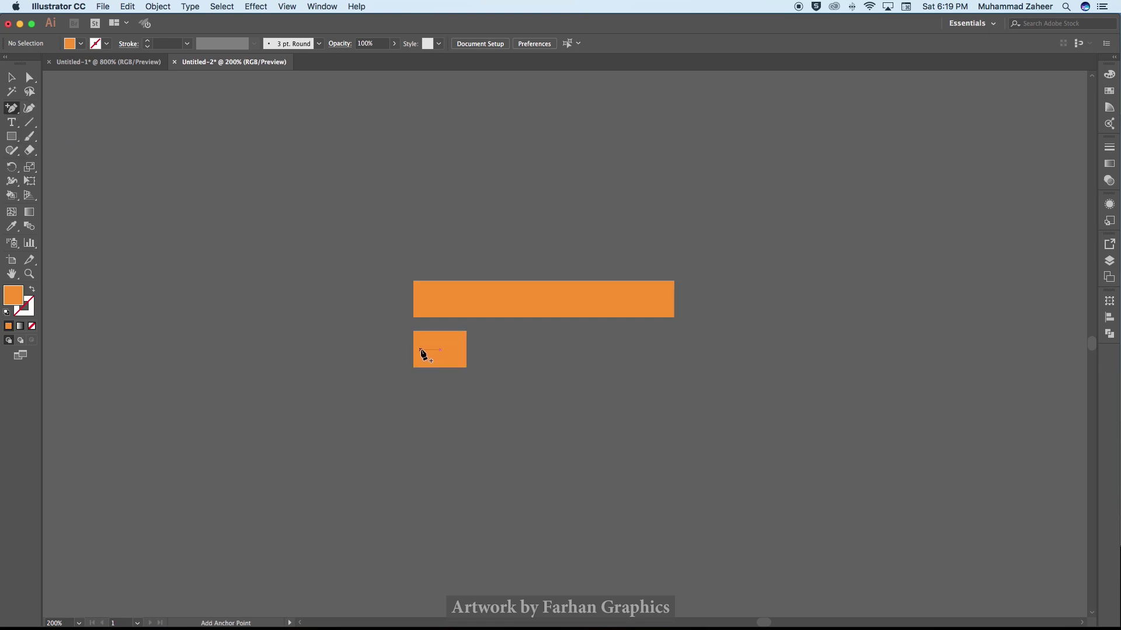
{"action": "left_click", "coordinate": [420, 350]}
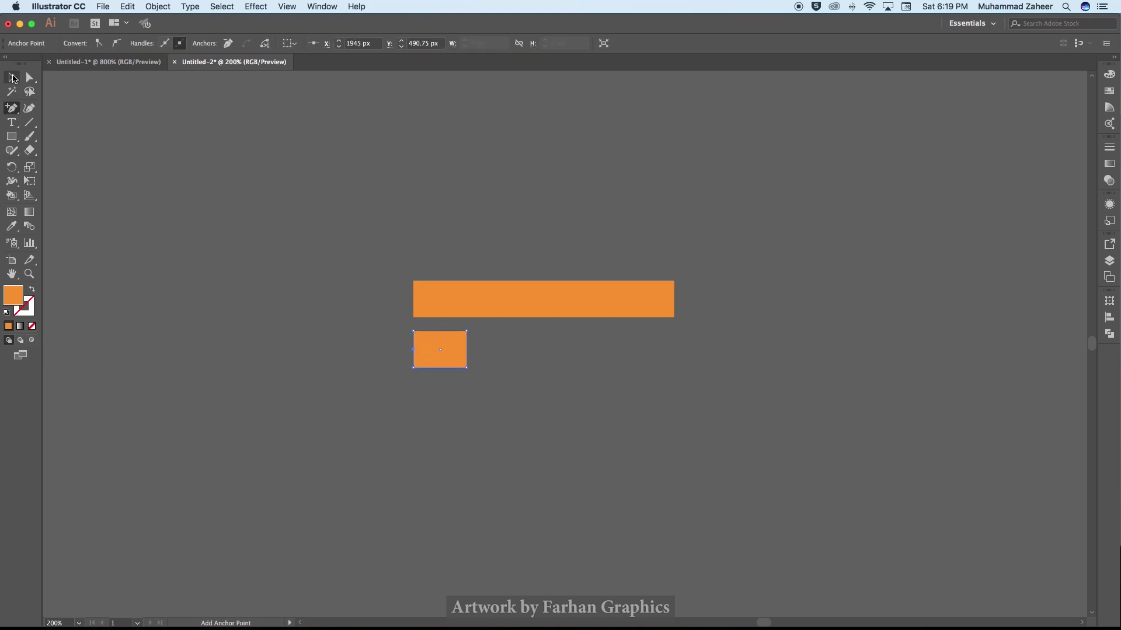
{"action": "left_click", "coordinate": [30, 77]}
{"action": "left_click", "coordinate": [400, 362]}
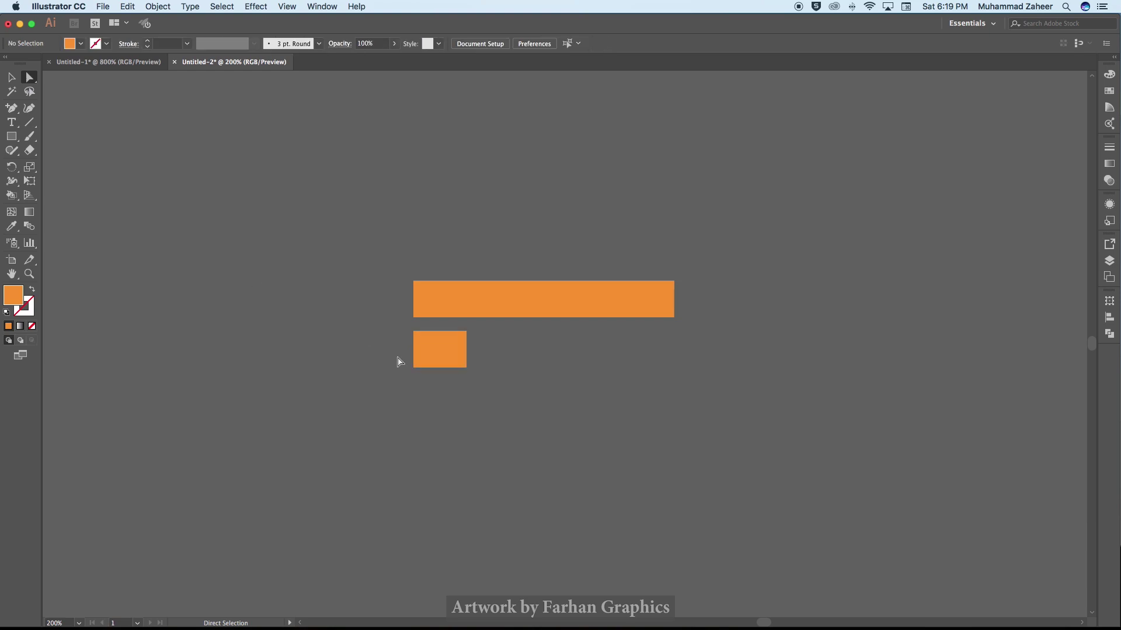
{"action": "scroll", "coordinate": [397, 362], "scroll_direction": "up", "scroll_amount": 1}
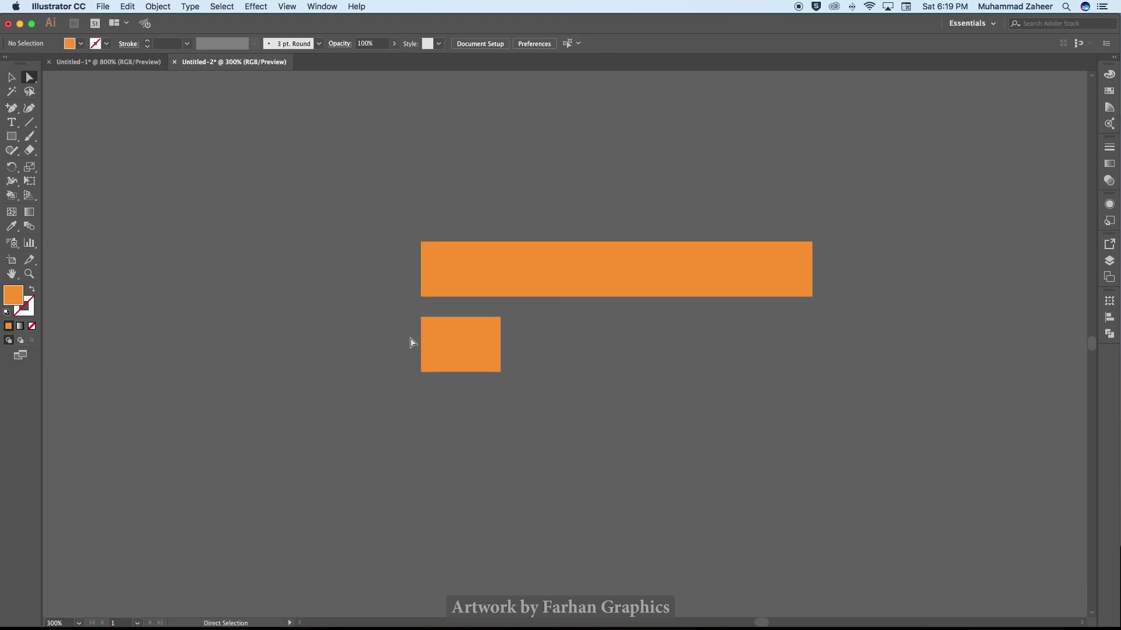
{"action": "mouse_move", "coordinate": [430, 357]}
{"action": "left_mouse_down"}
{"action": "mouse_move", "coordinate": [423, 348]}
{"action": "mouse_move", "coordinate": [443, 345]}
{"action": "left_mouse_up"}
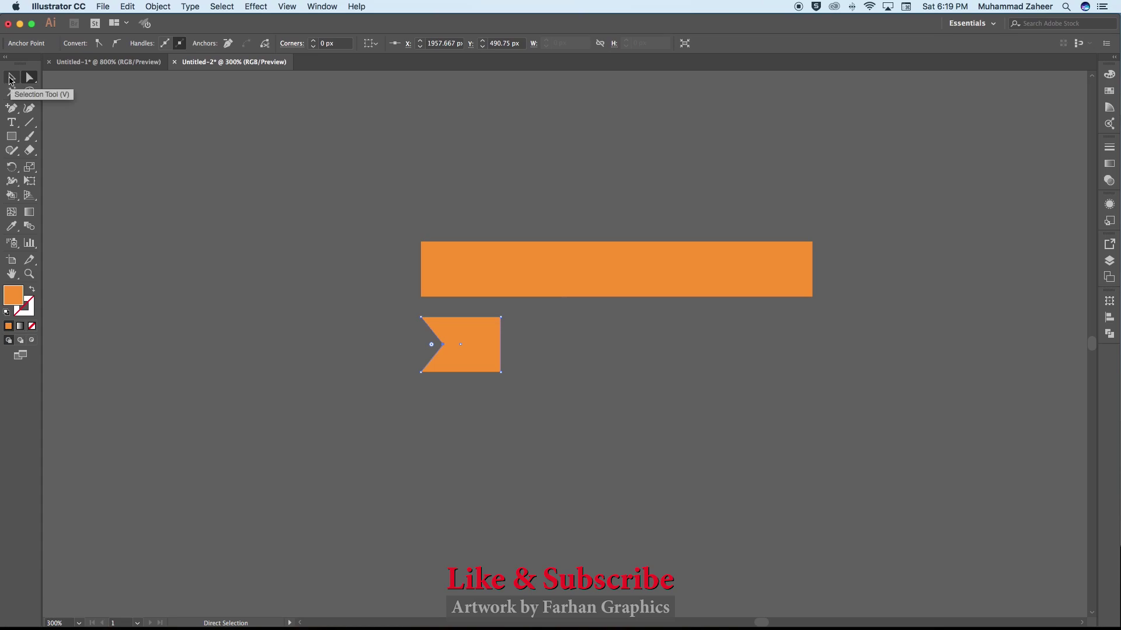
{"action": "left_click", "coordinate": [10, 79]}
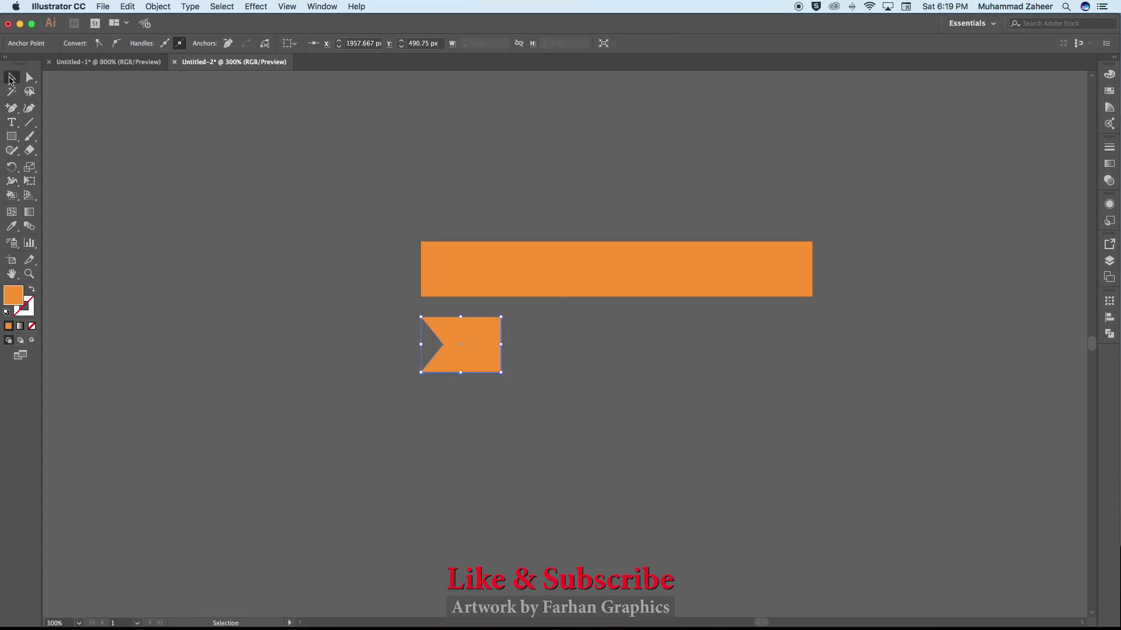
{"action": "left_click", "coordinate": [289, 423]}
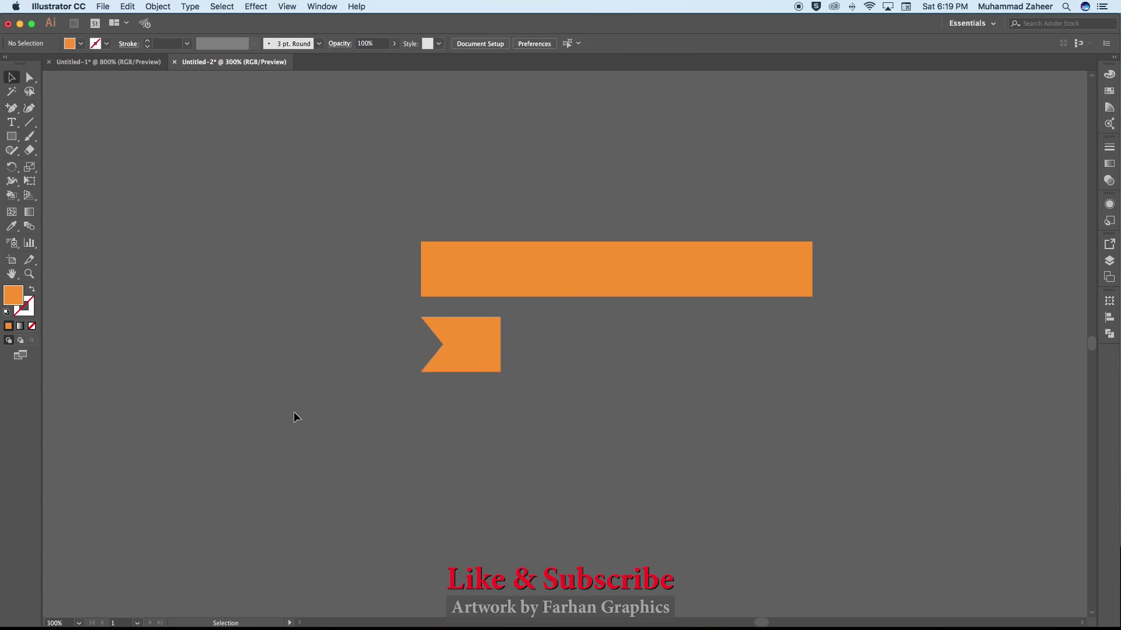
Warp the long orange rectangle using Envelope Distort, Make with Warp, Arc style, 25% bend.
{"action": "left_click", "coordinate": [456, 278]}
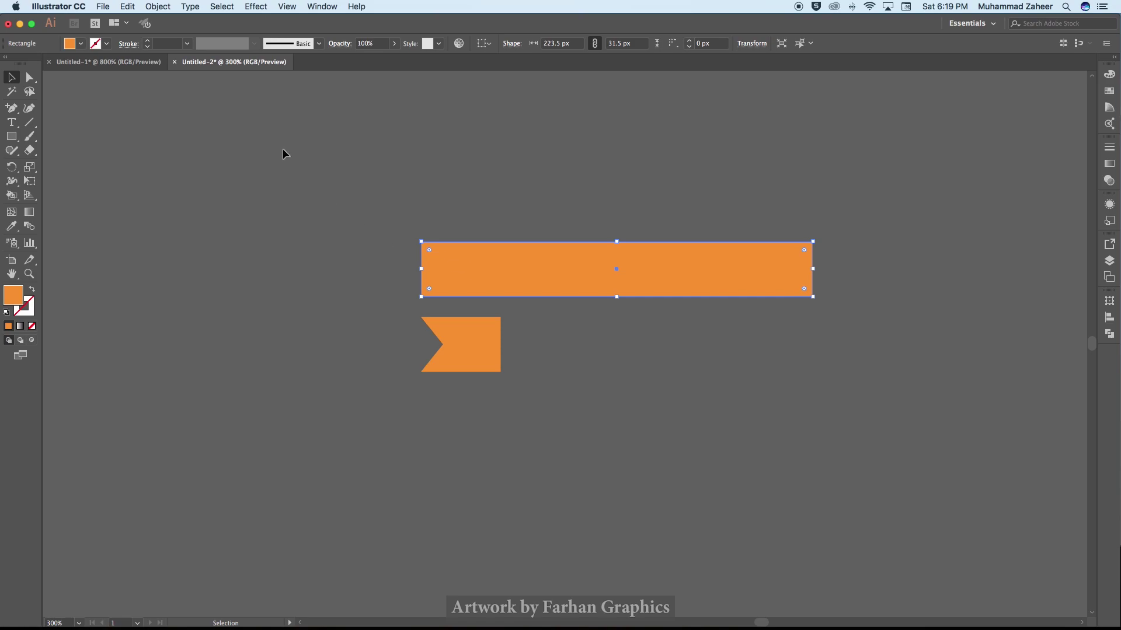
{"action": "left_click", "coordinate": [154, 9]}
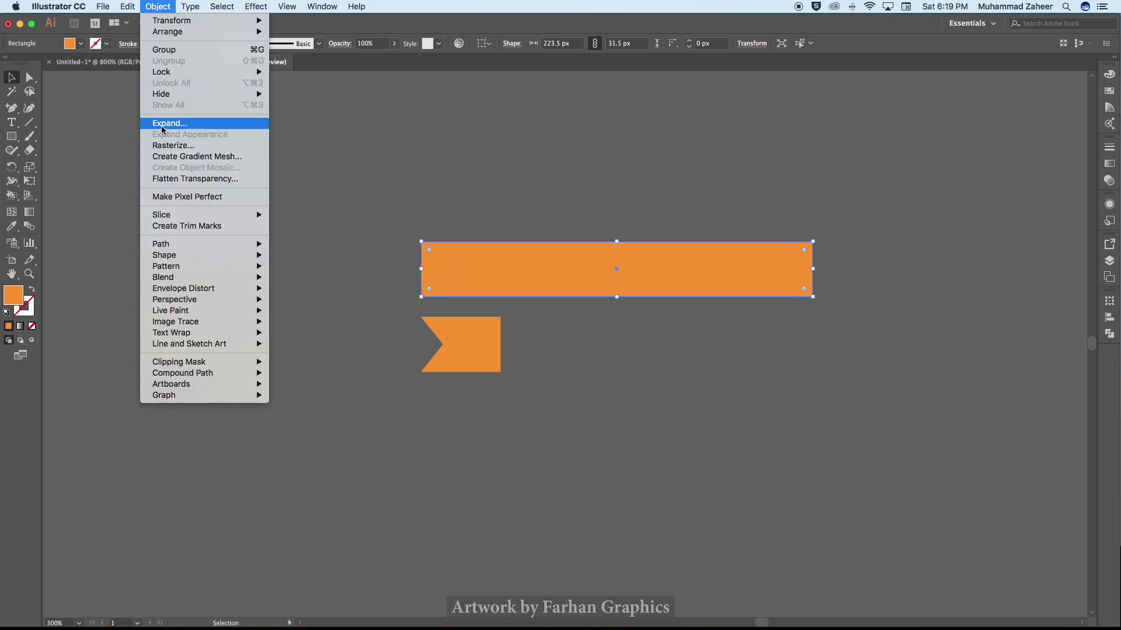
{"action": "mouse_move", "coordinate": [183, 288]}
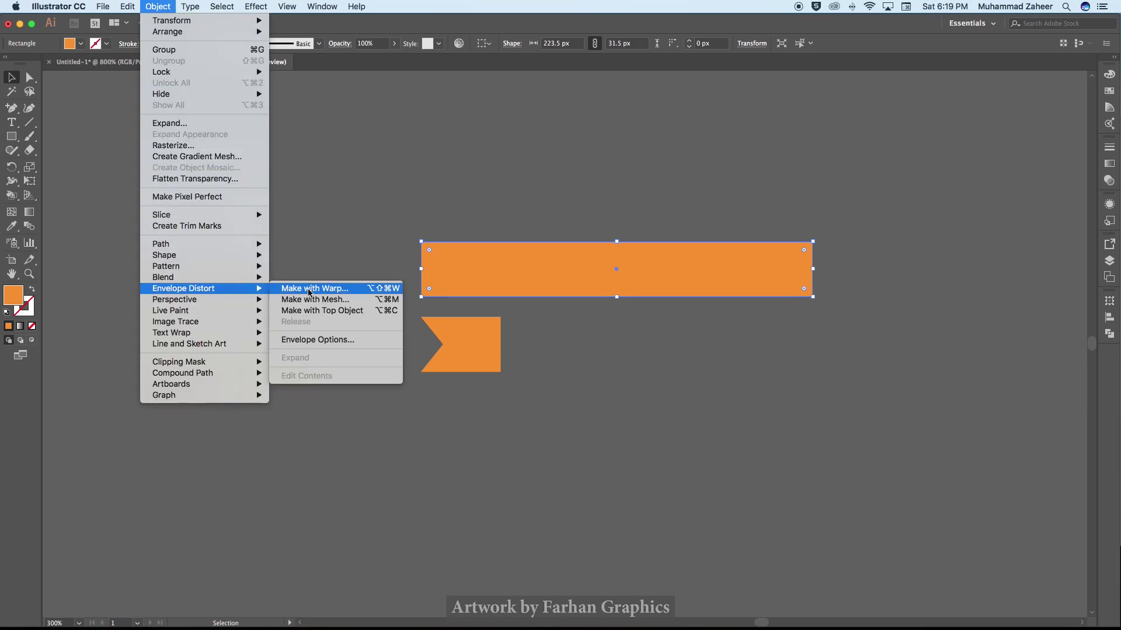
{"action": "left_click", "coordinate": [310, 290]}
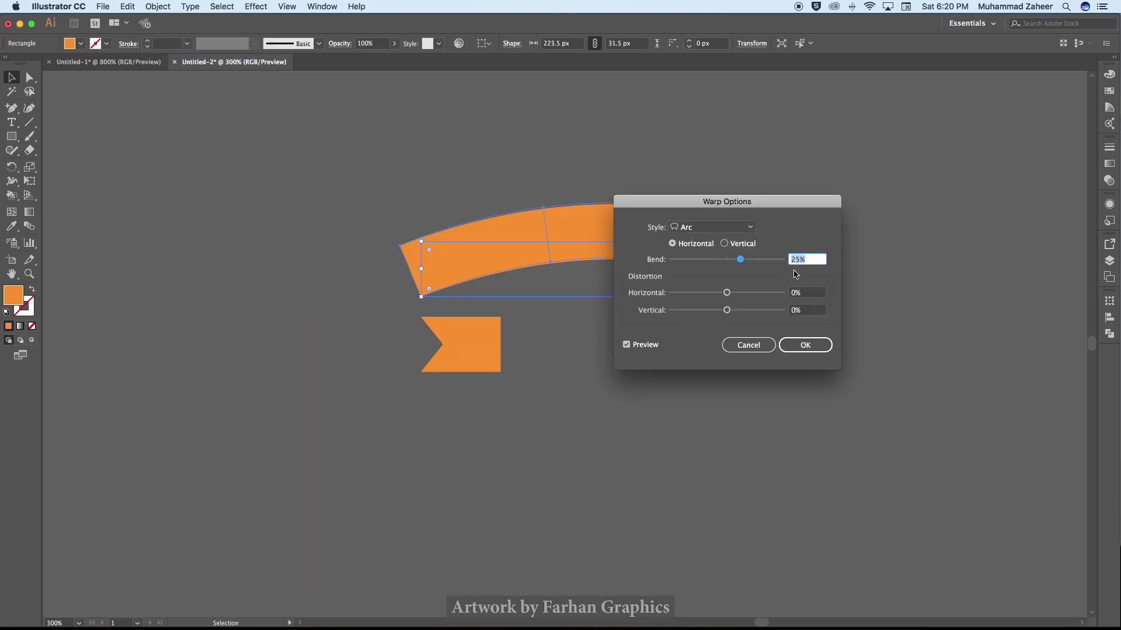
{"action": "left_click", "coordinate": [795, 346]}
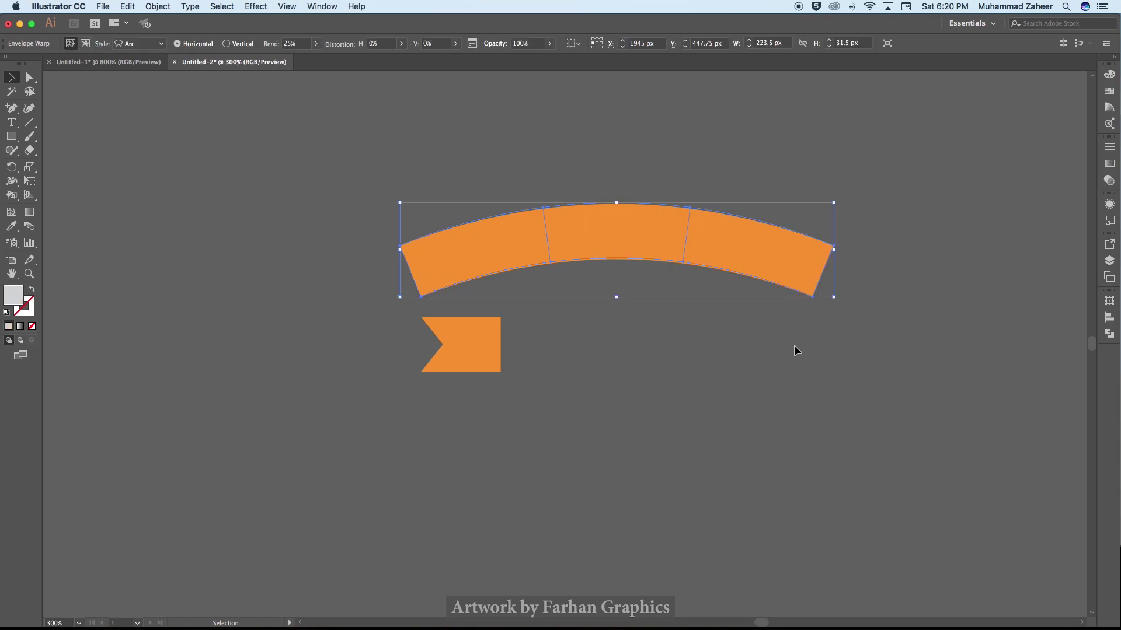
{"action": "left_click", "coordinate": [472, 359]}
Reselect the notched flag and keep its orange fill in the fill colour settings.
{"action": "left_click", "coordinate": [157, 7]}
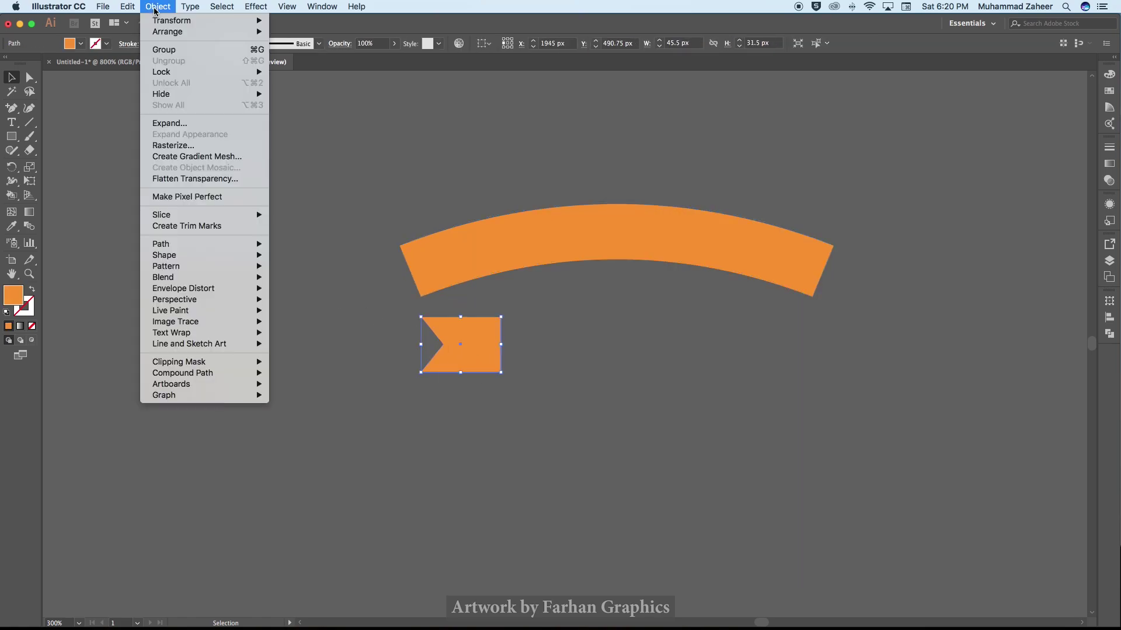
{"action": "left_click", "coordinate": [308, 162]}
{"action": "left_click", "coordinate": [508, 368]}
{"action": "left_click", "coordinate": [480, 343]}
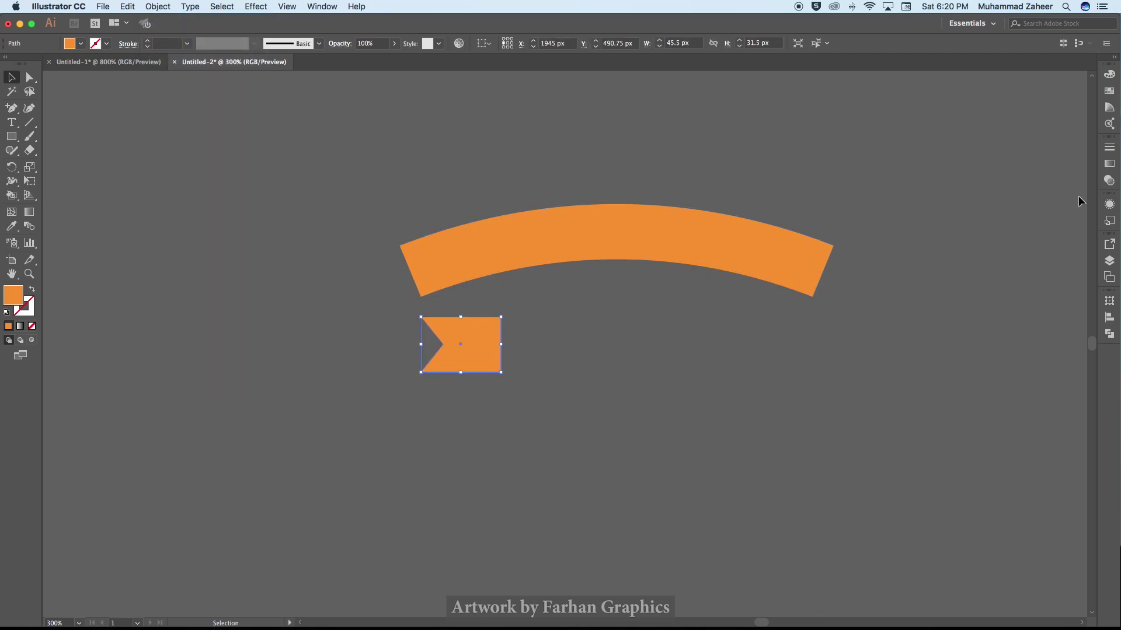
{"action": "double_click", "coordinate": [9, 299]}
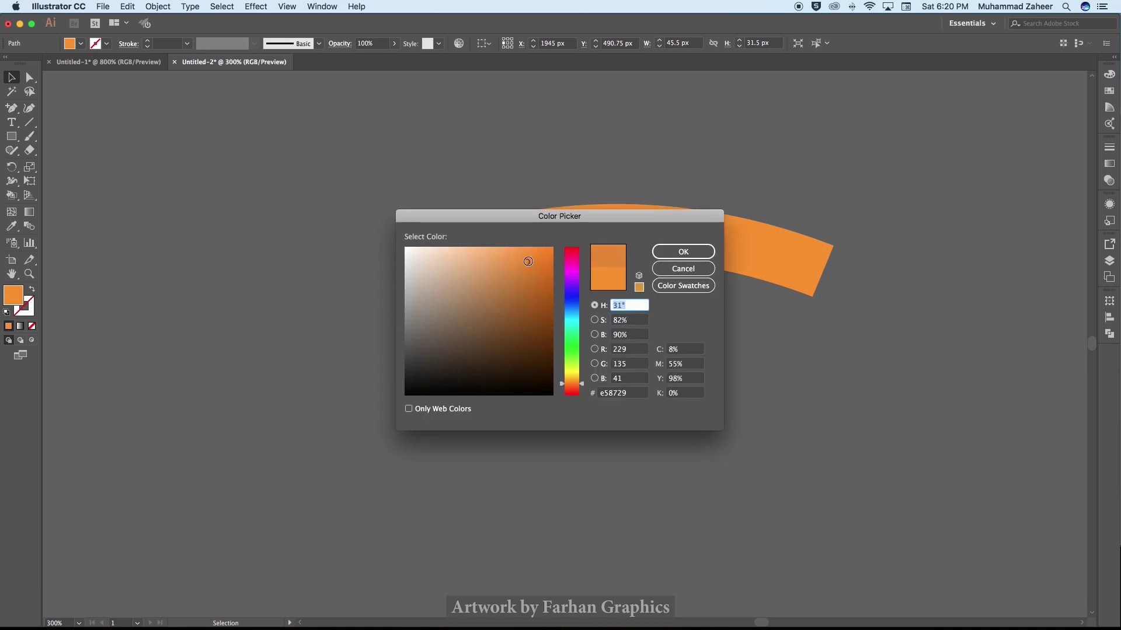
{"action": "left_click", "coordinate": [686, 252]}
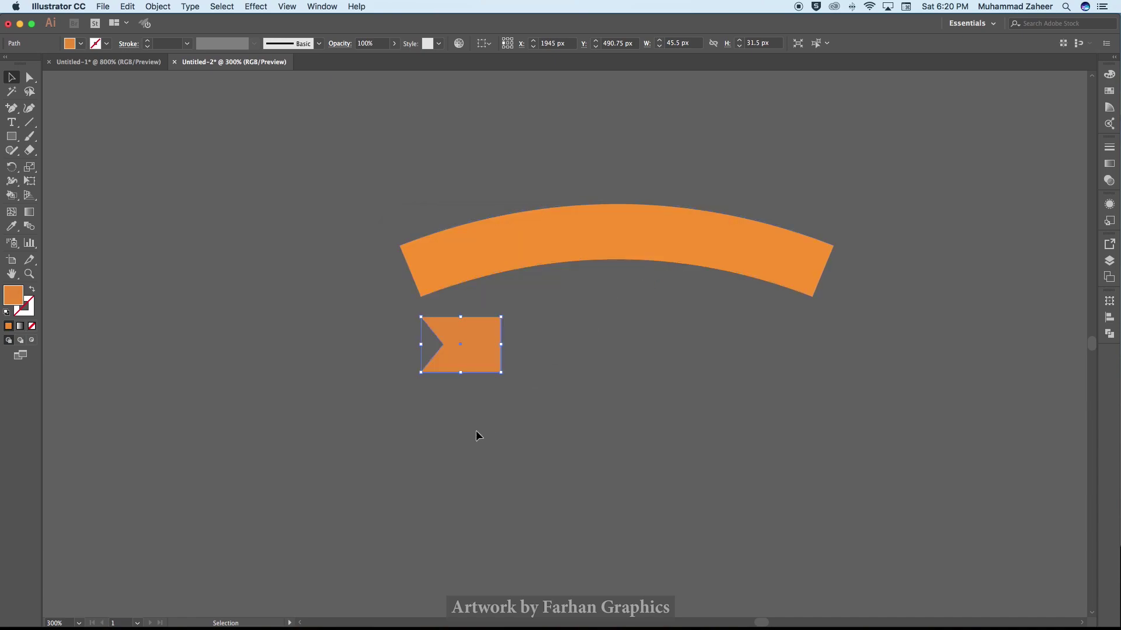
{"action": "left_click", "coordinate": [467, 405]}
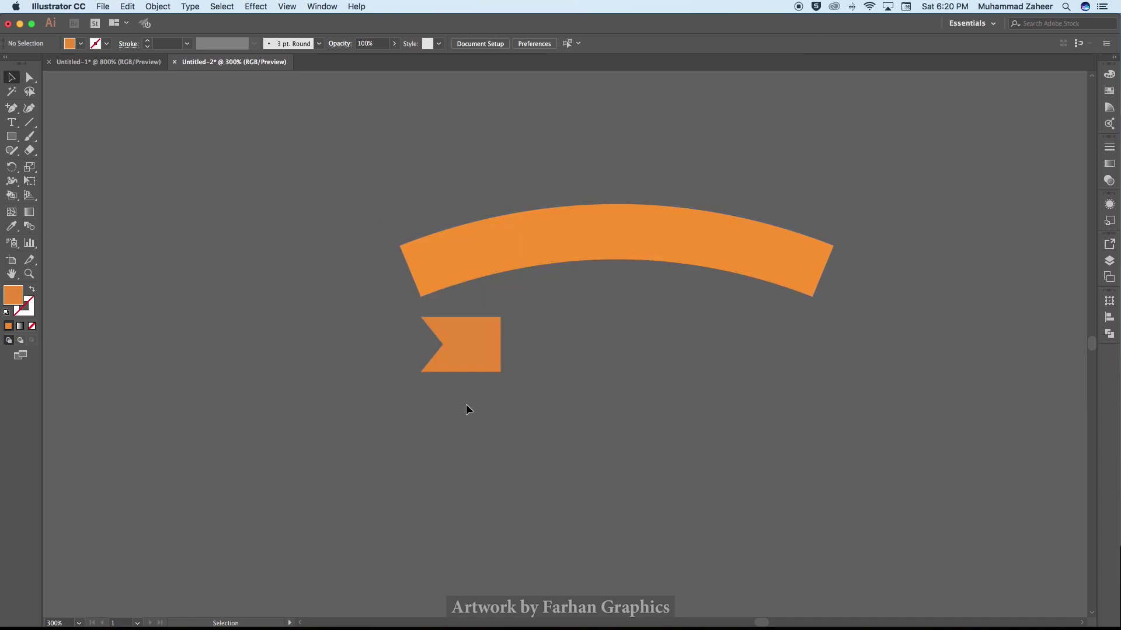
{"action": "left_click", "coordinate": [471, 359]}
Apply a 25% Arc envelope warp to the flag and move it up toward the ribbon.
{"action": "left_click", "coordinate": [158, 6]}
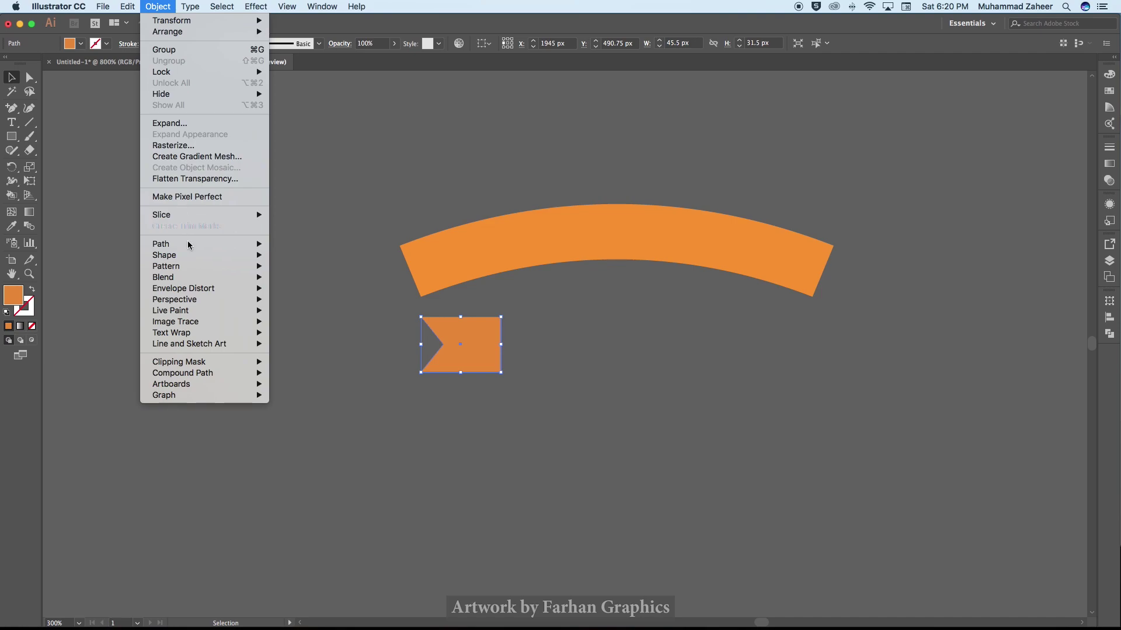
{"action": "mouse_move", "coordinate": [183, 288]}
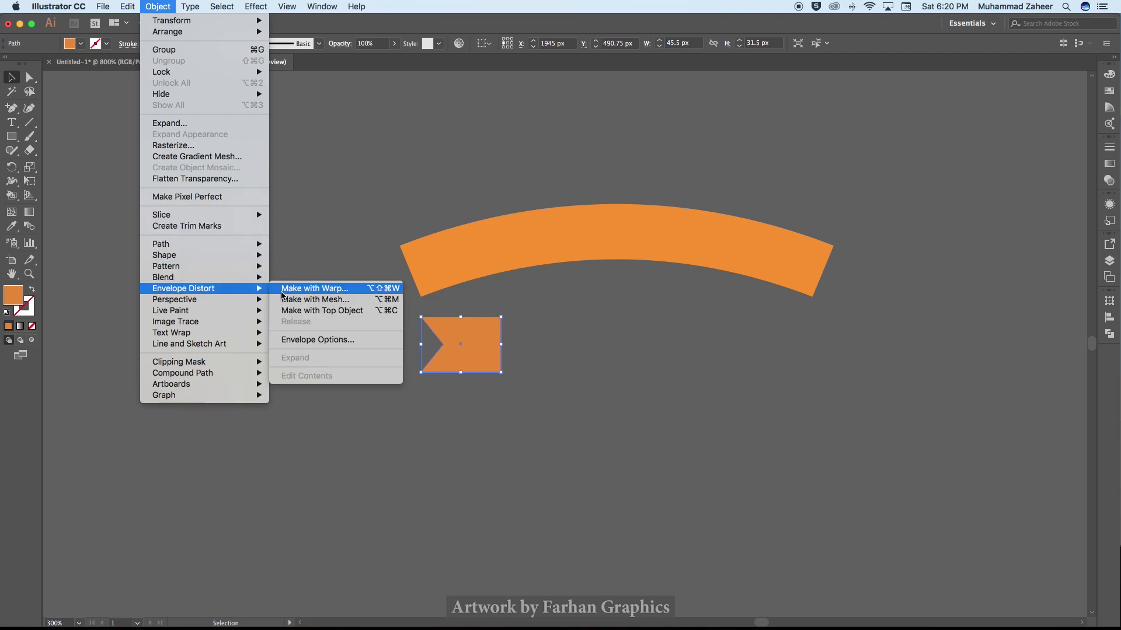
{"action": "left_click", "coordinate": [284, 290]}
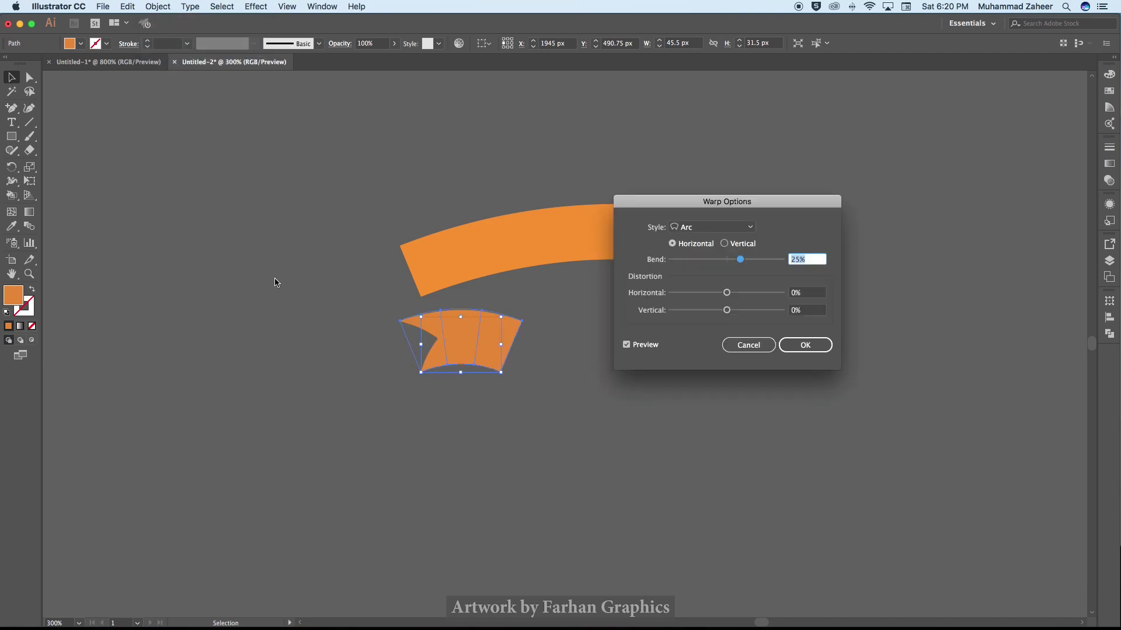
{"action": "left_click", "coordinate": [805, 347]}
{"action": "mouse_move", "coordinate": [490, 347]}
{"action": "left_mouse_down"}
{"action": "mouse_move", "coordinate": [439, 293]}
{"action": "mouse_move", "coordinate": [488, 303]}
{"action": "left_mouse_up"}
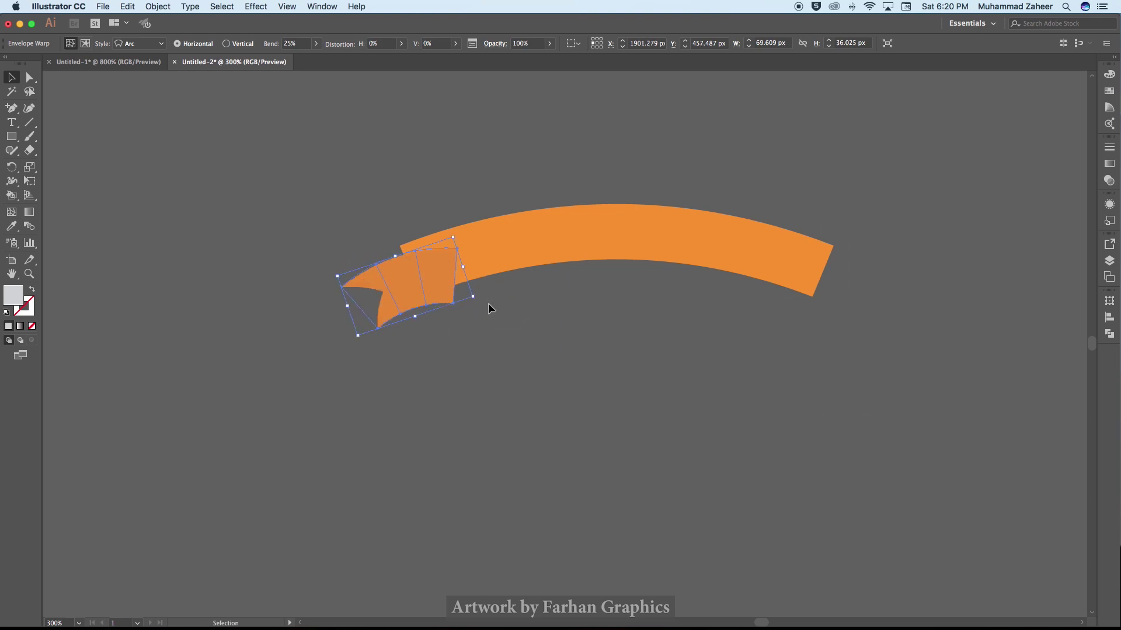
Send the warped flag to the back, behind the ribbon.
{"action": "right_click", "coordinate": [423, 278]}
{"action": "mouse_move", "coordinate": [473, 383]}
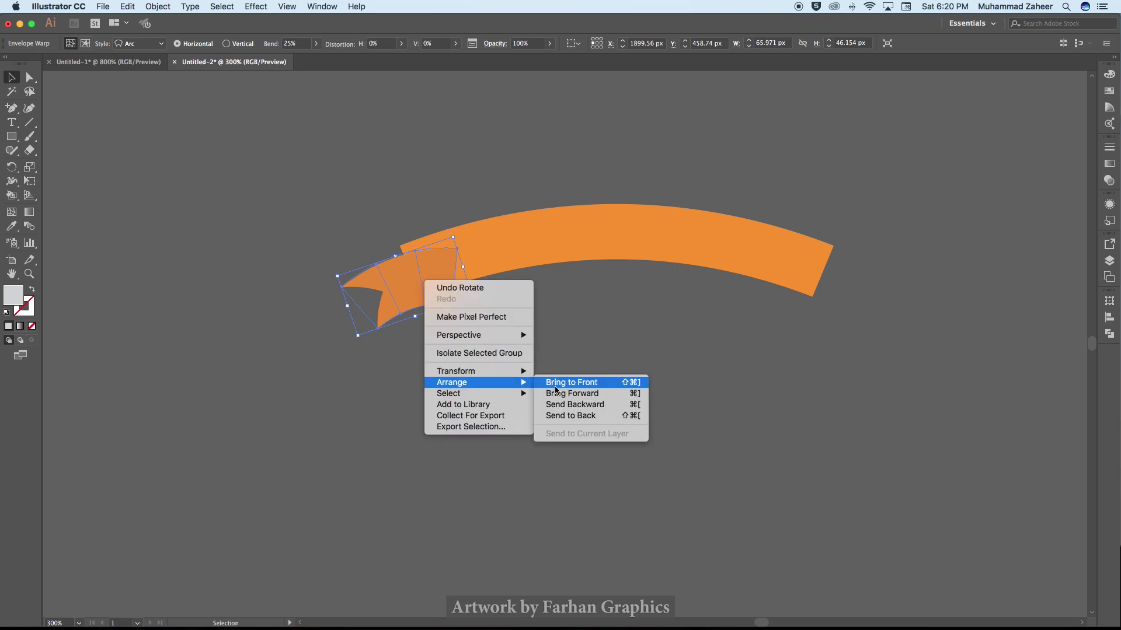
{"action": "left_click", "coordinate": [558, 416]}
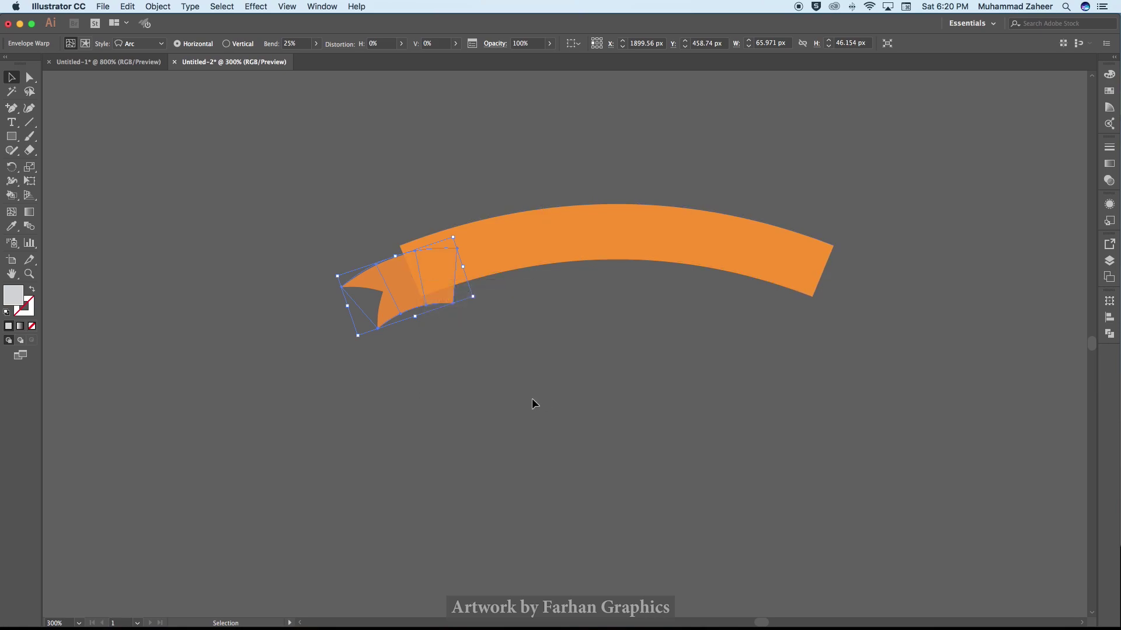
{"action": "left_click", "coordinate": [531, 398]}
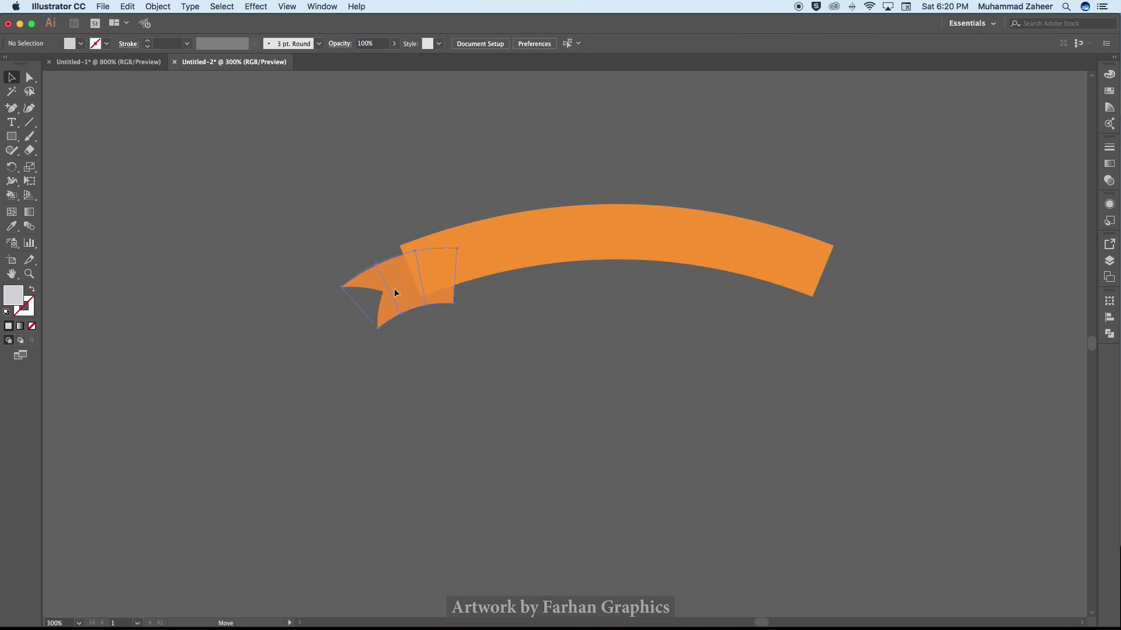
Nudge the tail down-left so it hangs beneath the arch's left end.
{"action": "left_click_drag", "start_coordinate": [395, 292], "coordinate": [392, 300]}
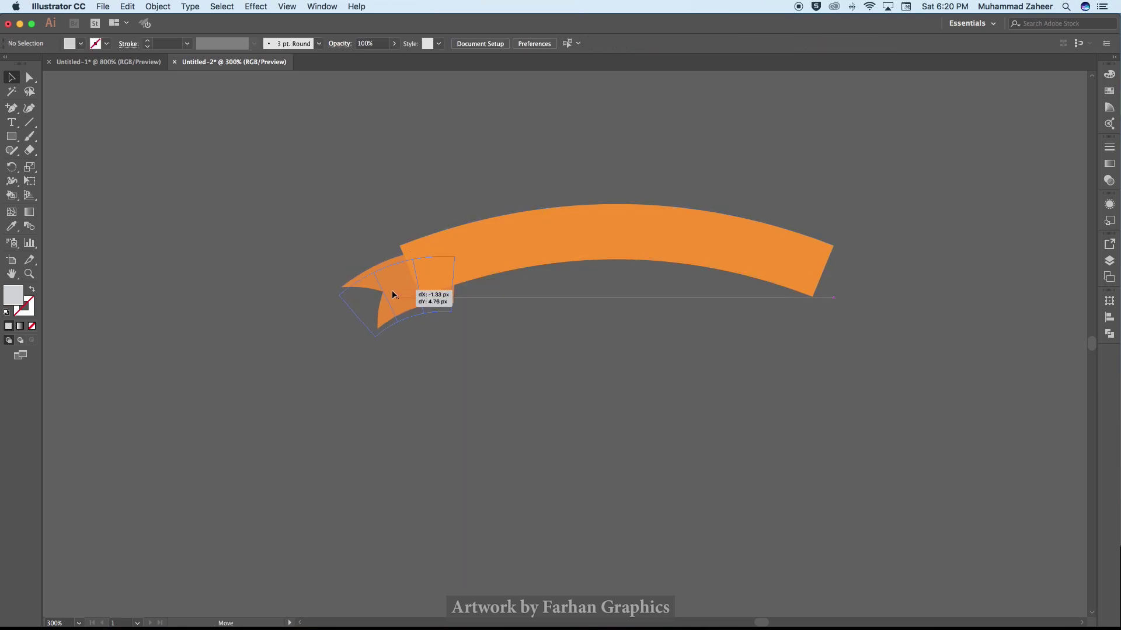
{"action": "left_click", "coordinate": [403, 348]}
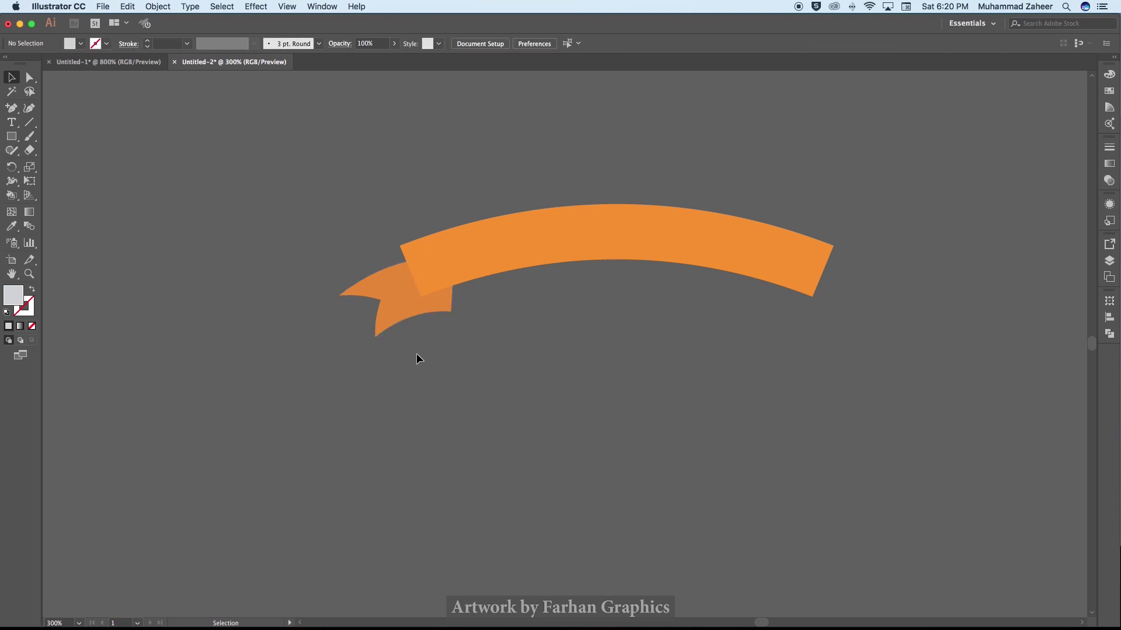
{"action": "left_click_drag", "start_coordinate": [407, 297], "coordinate": [403, 302]}
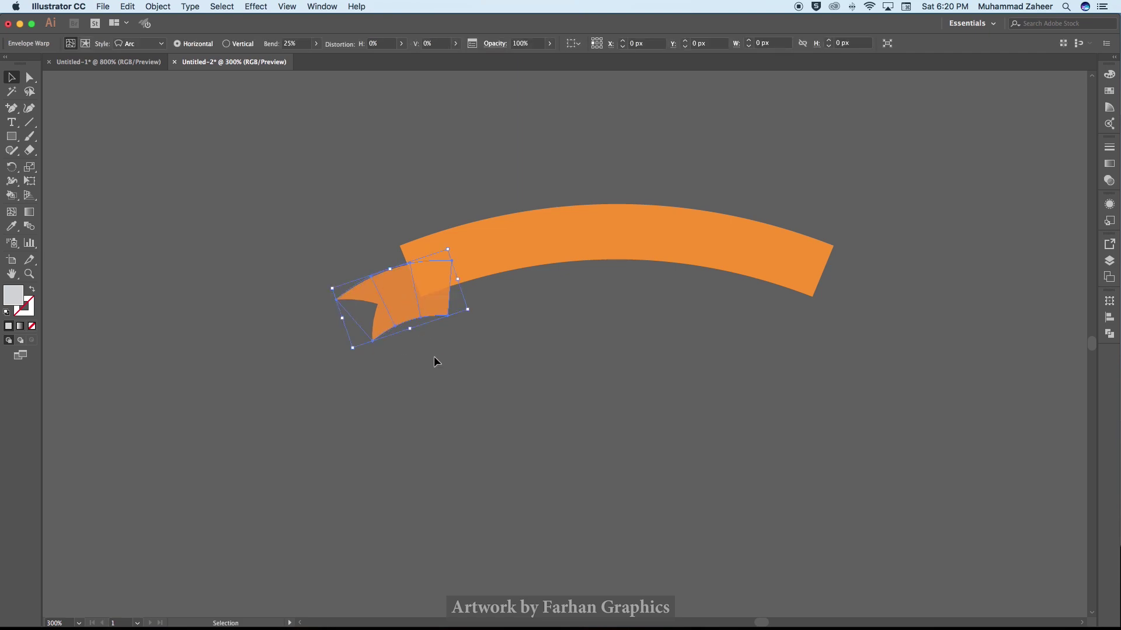
{"action": "left_click", "coordinate": [439, 372]}
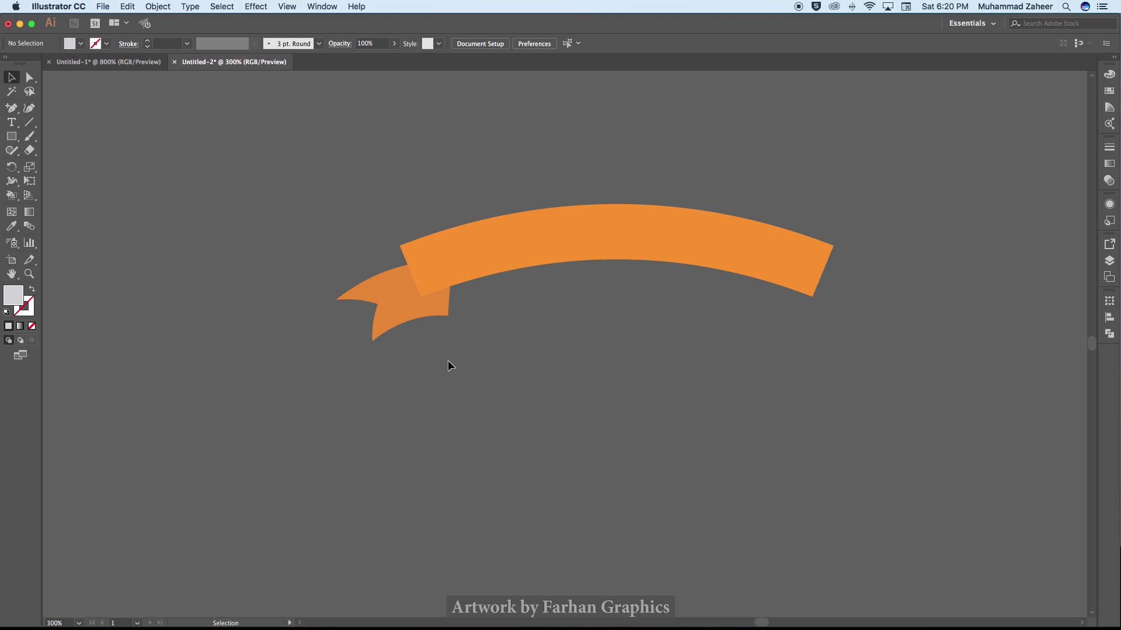
{"action": "left_click", "coordinate": [517, 246]}
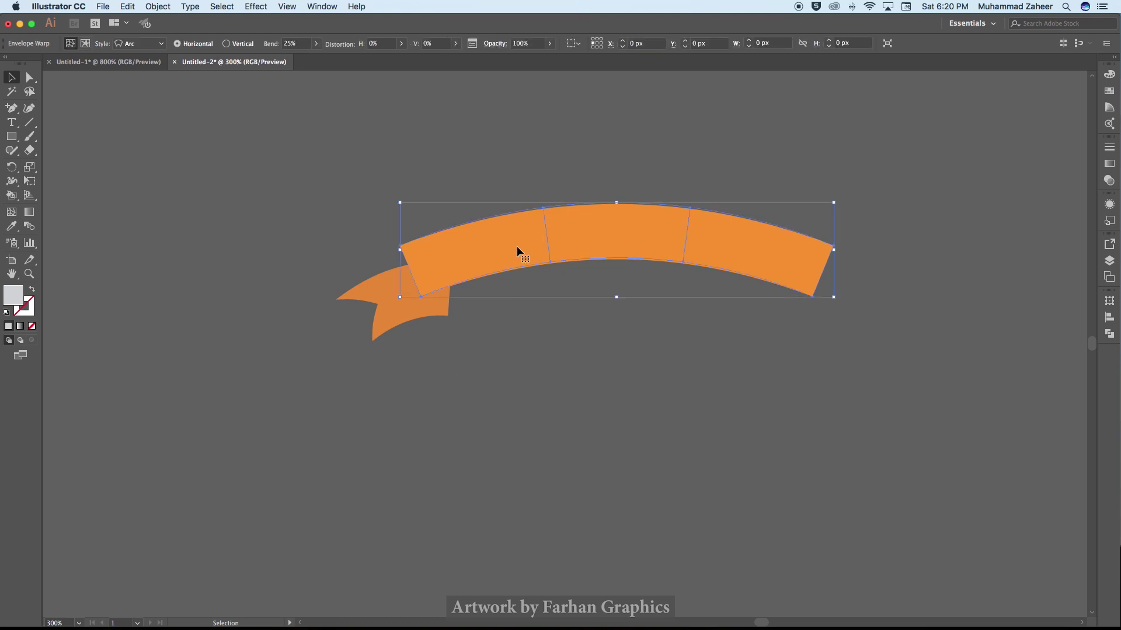
{"action": "left_click", "coordinate": [502, 355]}
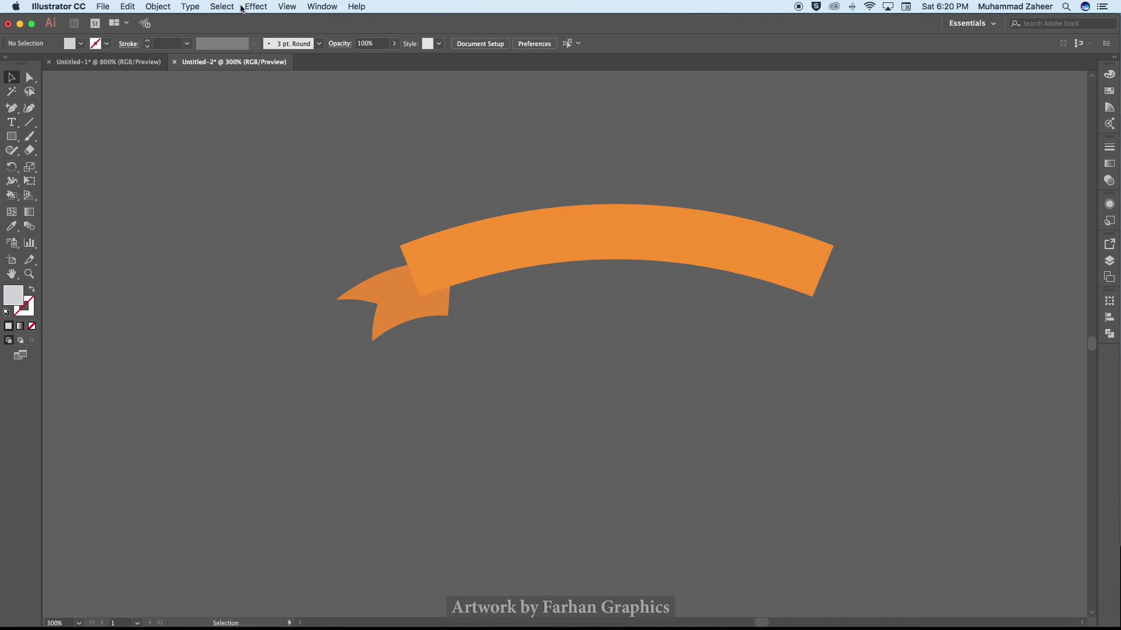
In Outline view, draw a closed Pen-tool triangle where the ribbon's left end meets the tail.
{"action": "left_click", "coordinate": [223, 7]}
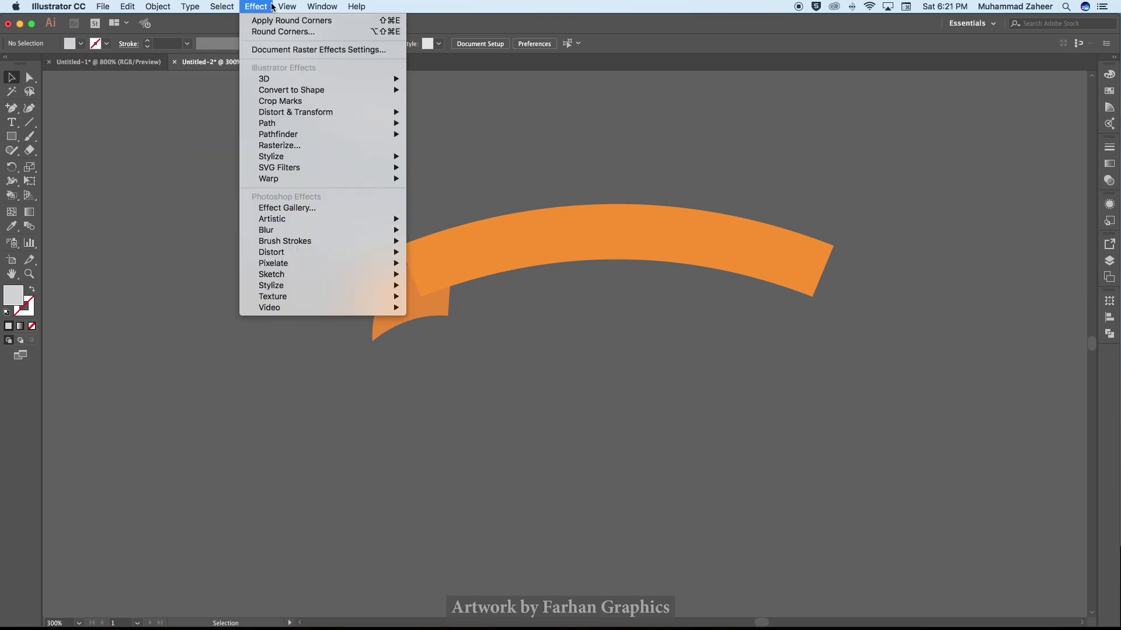
{"action": "left_click", "coordinate": [45, 170]}
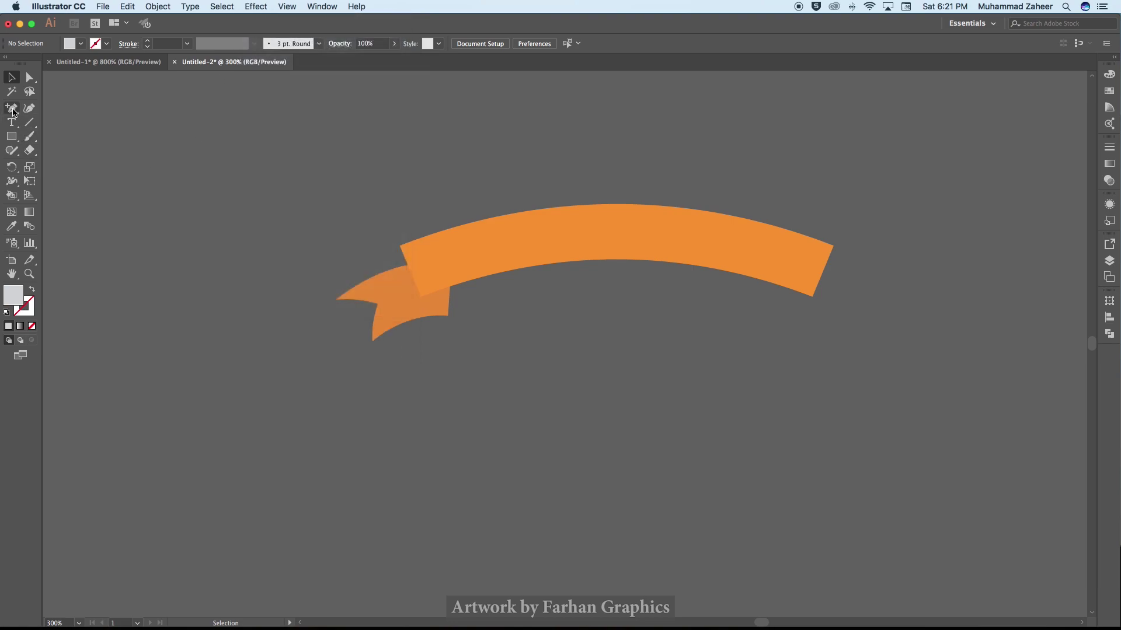
{"action": "left_click_drag", "start_coordinate": [12, 106], "coordinate": [52, 103]}
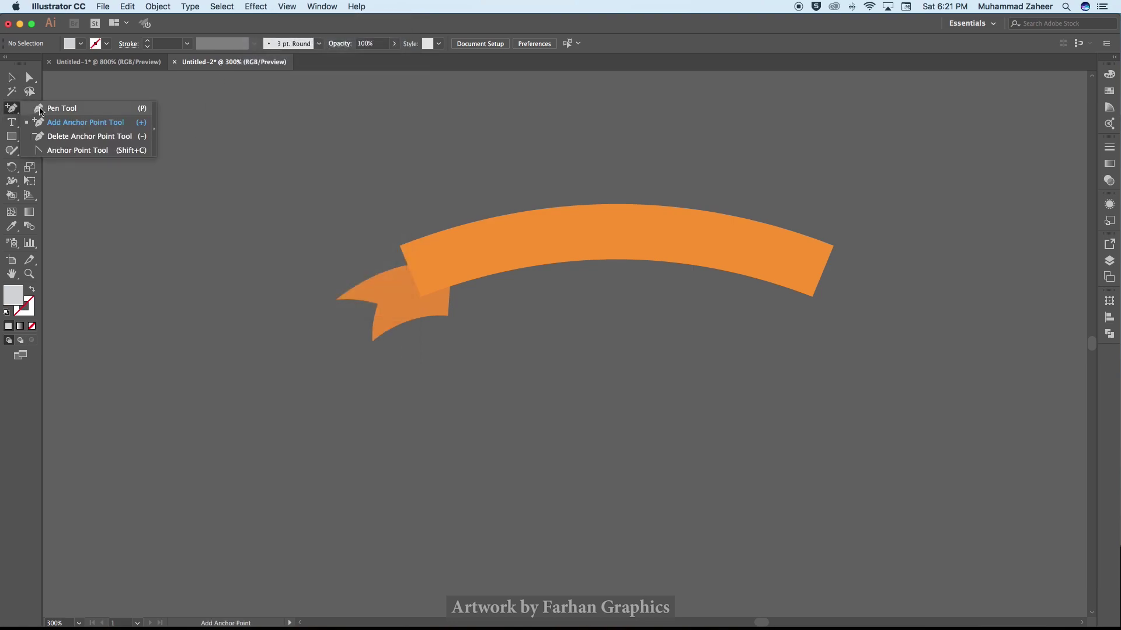
{"action": "key", "text": "ctrl+y"}
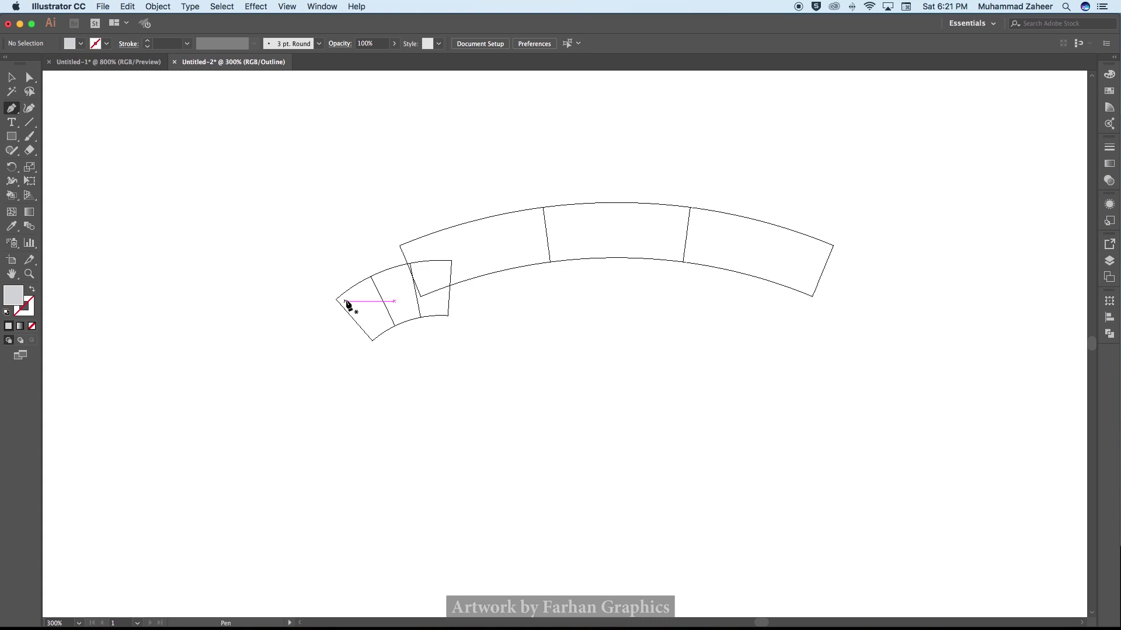
{"action": "left_click", "coordinate": [421, 297]}
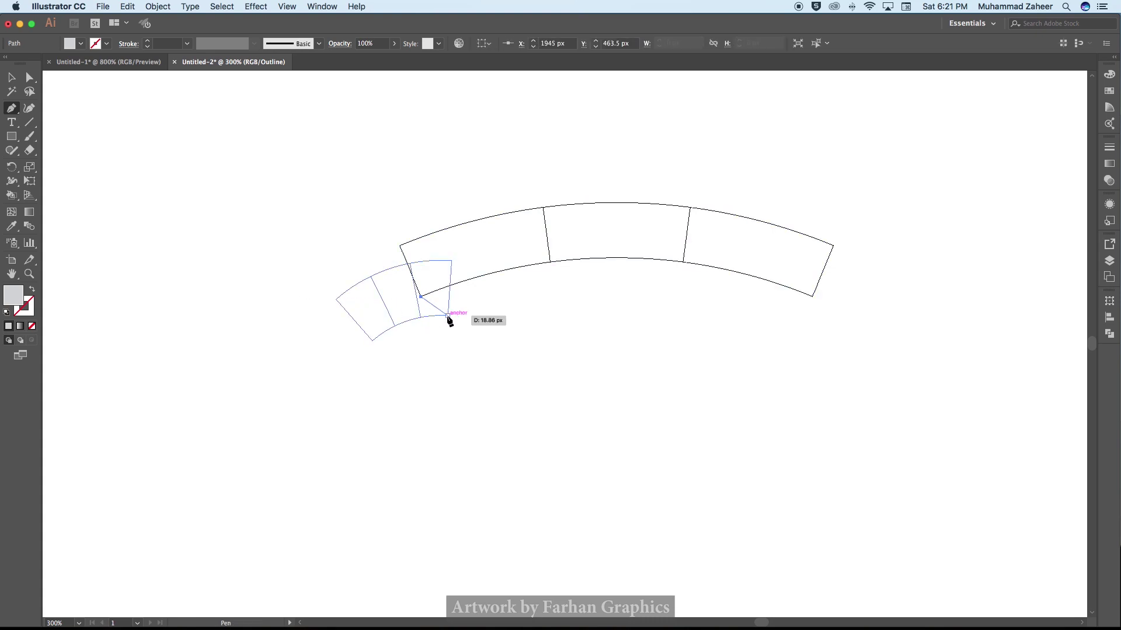
{"action": "left_click", "coordinate": [448, 316]}
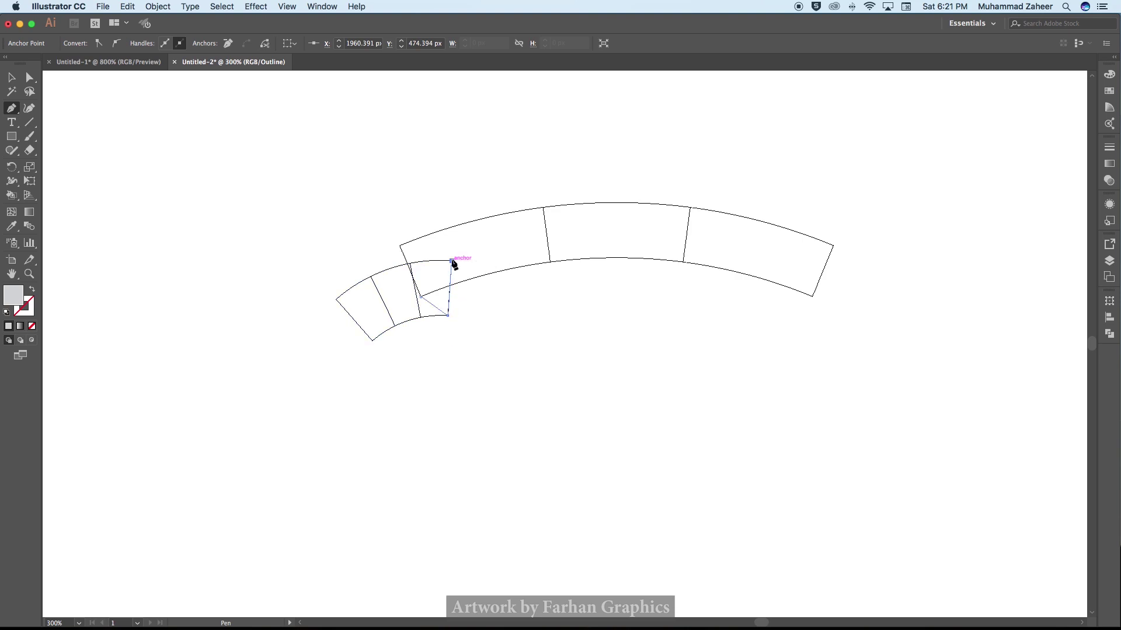
{"action": "left_click", "coordinate": [451, 262]}
{"action": "left_click", "coordinate": [421, 298]}
{"action": "left_click", "coordinate": [9, 78]}
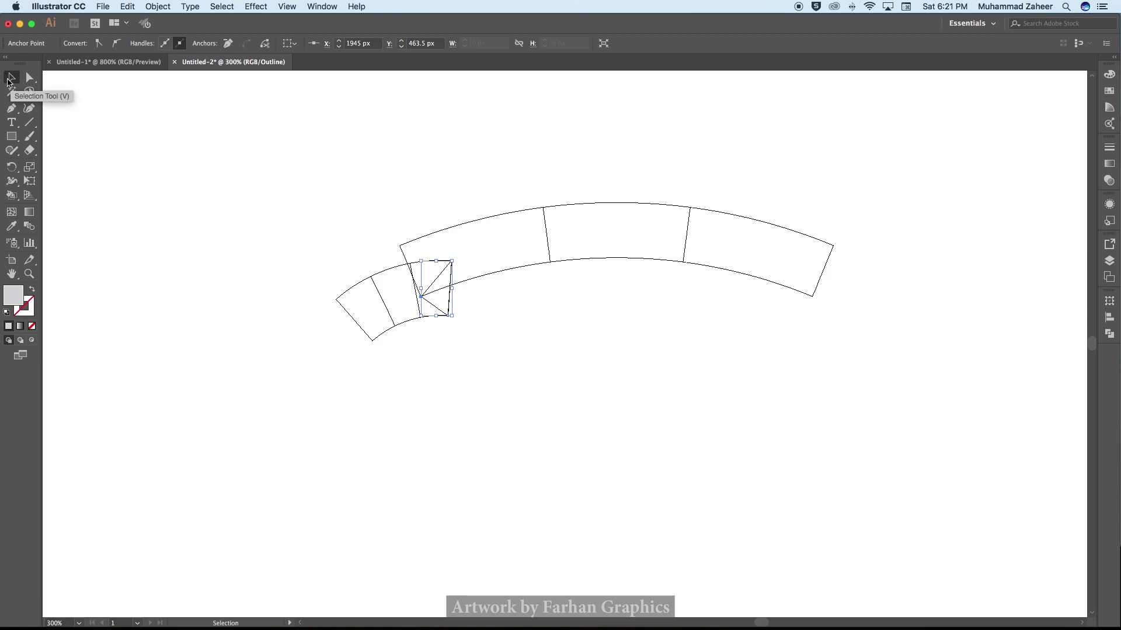
{"action": "key", "text": "ctrl+y"}
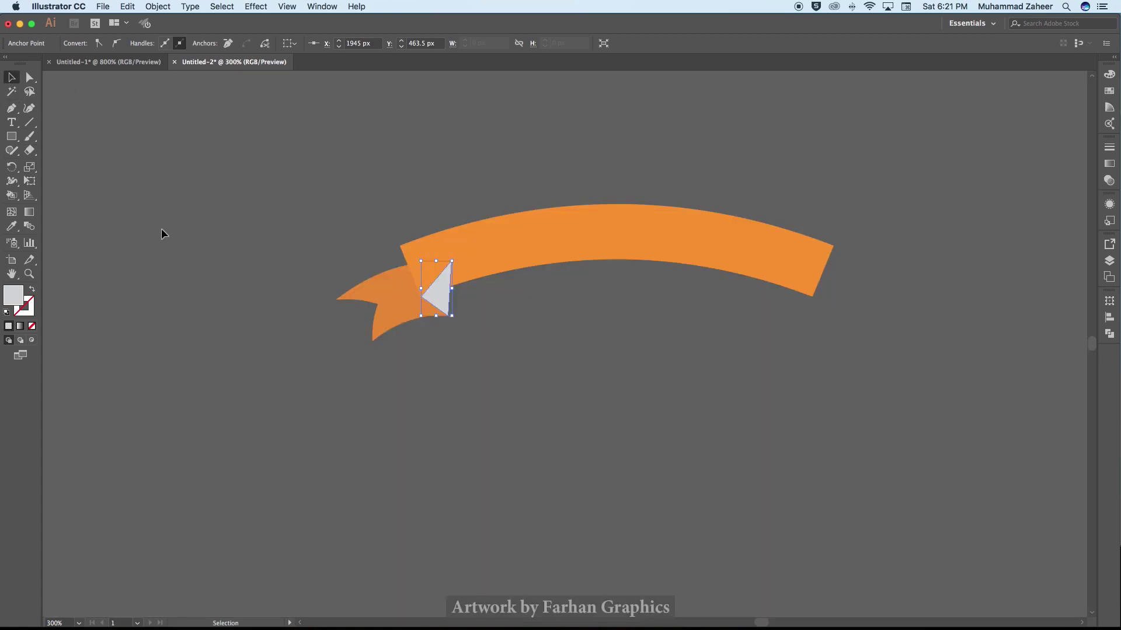
Send the triangle behind the ribbon and try orange, red and crimson swatch fills on it.
{"action": "right_click", "coordinate": [440, 298]}
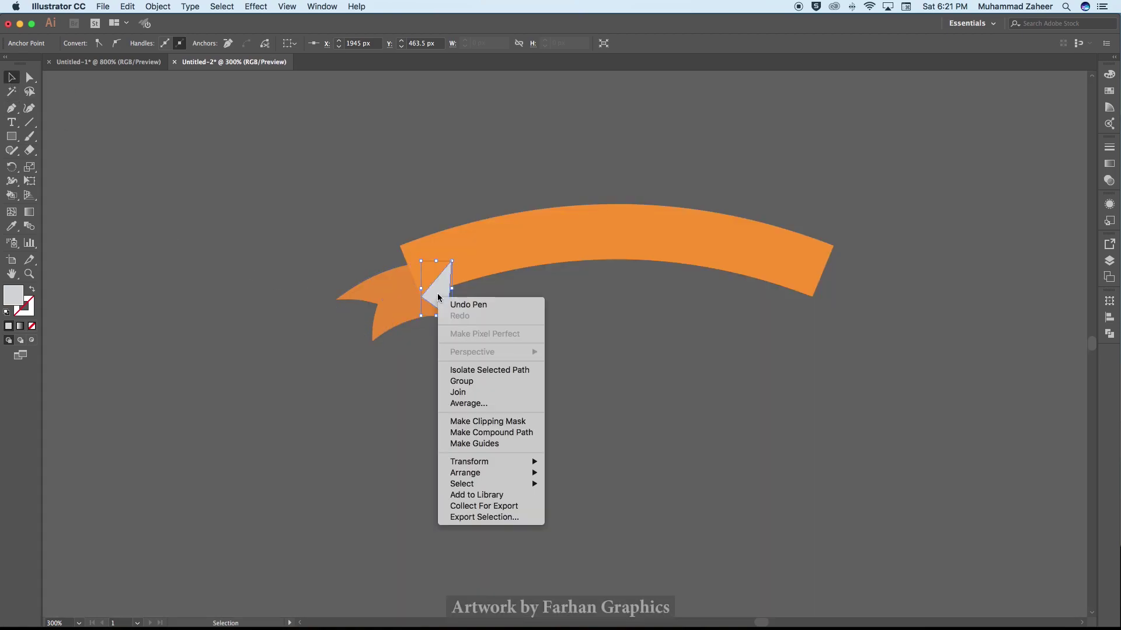
{"action": "mouse_move", "coordinate": [486, 473]}
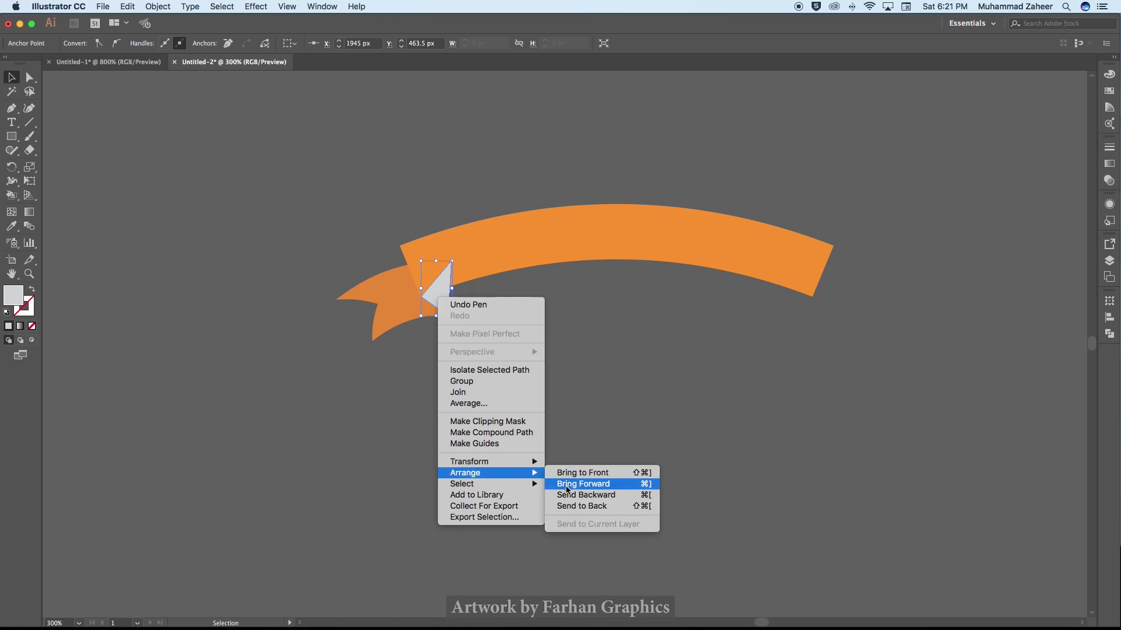
{"action": "left_click", "coordinate": [622, 497]}
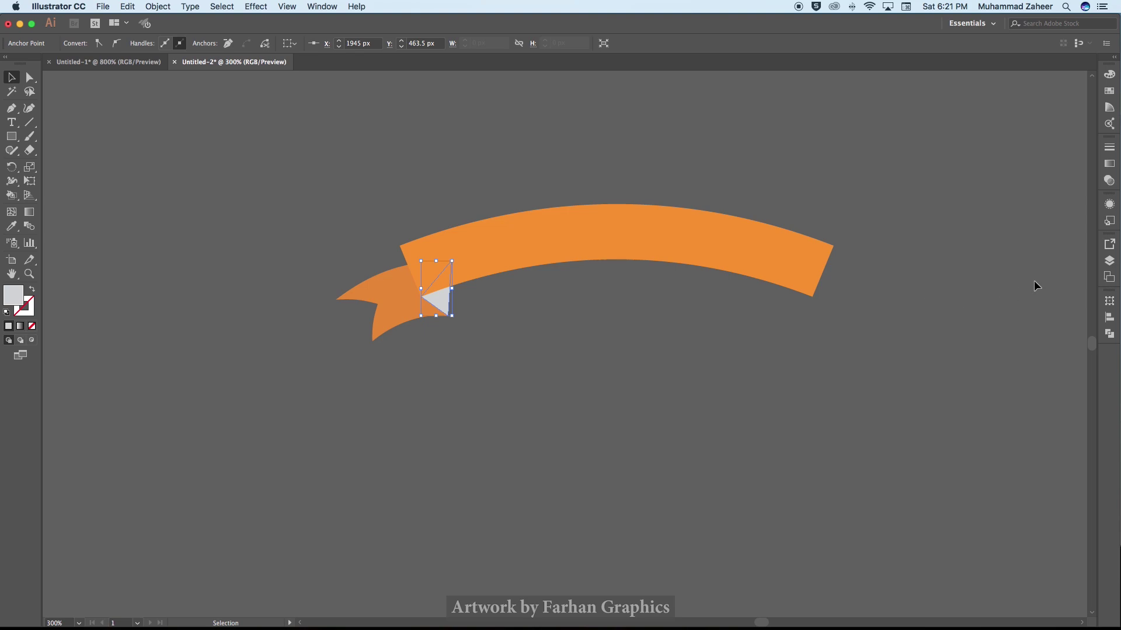
{"action": "left_click", "coordinate": [1109, 91]}
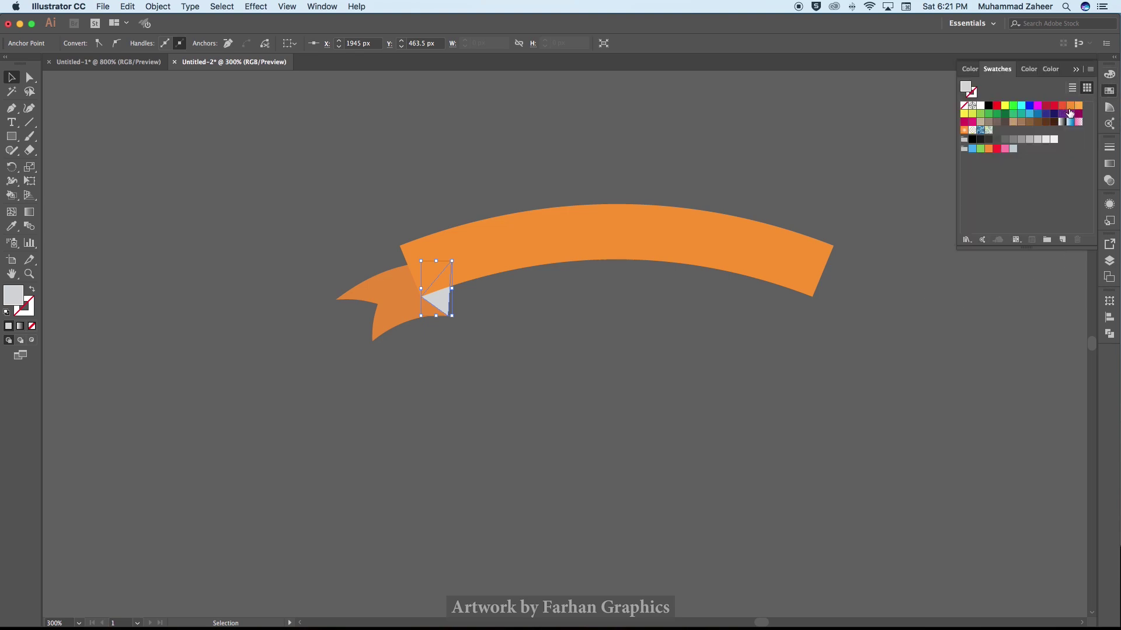
{"action": "left_click", "coordinate": [1071, 106]}
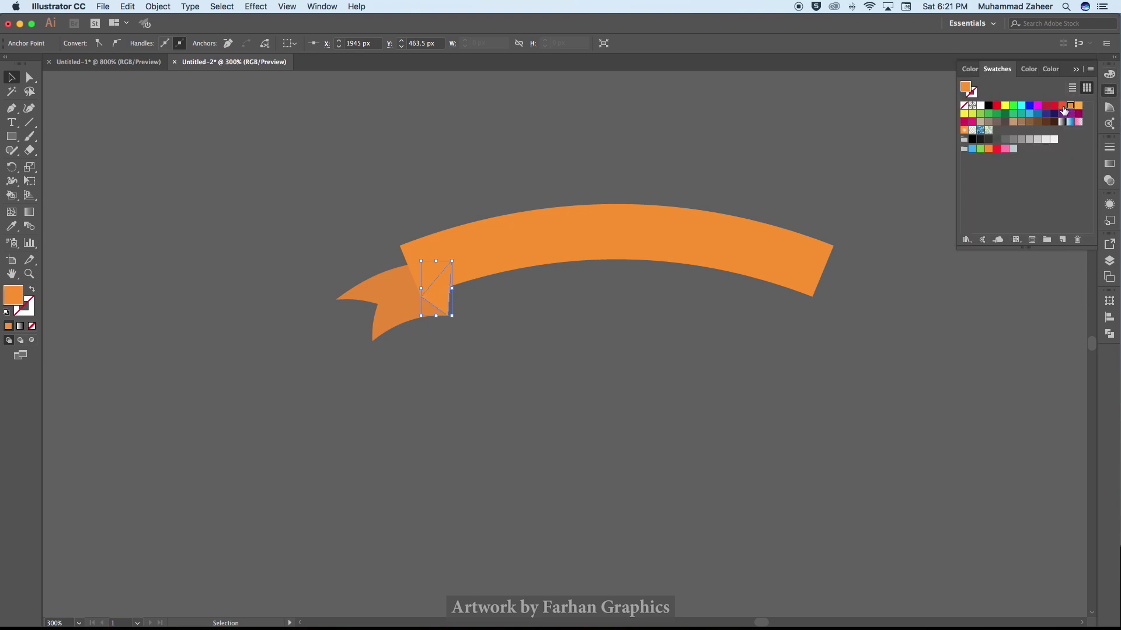
{"action": "left_click", "coordinate": [1063, 107]}
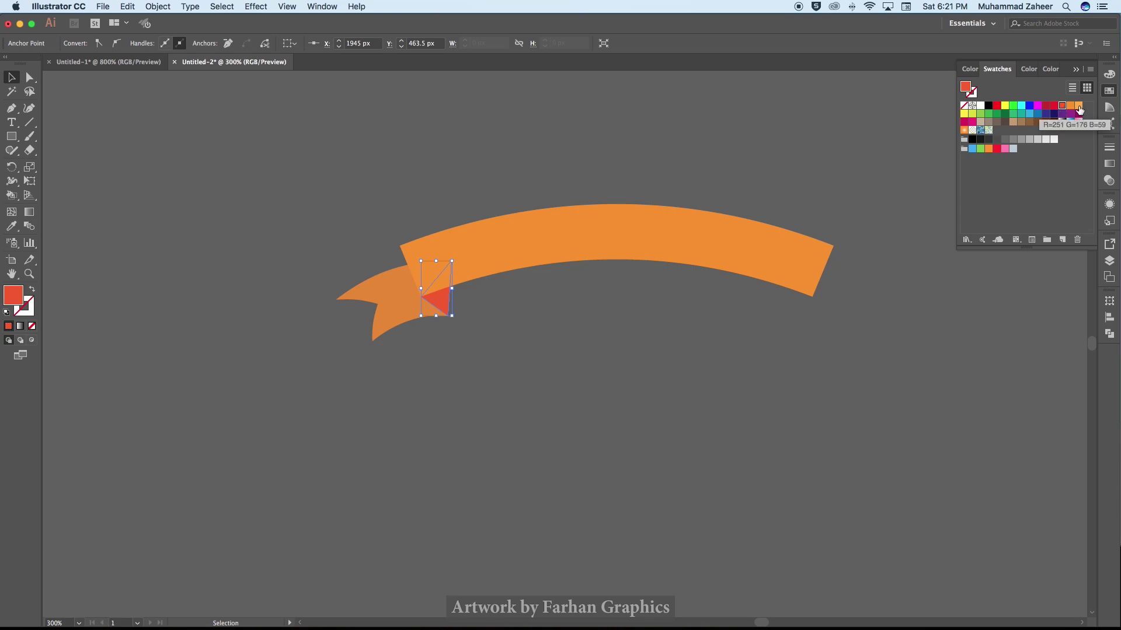
{"action": "left_click", "coordinate": [1054, 107]}
{"action": "left_click", "coordinate": [1046, 107]}
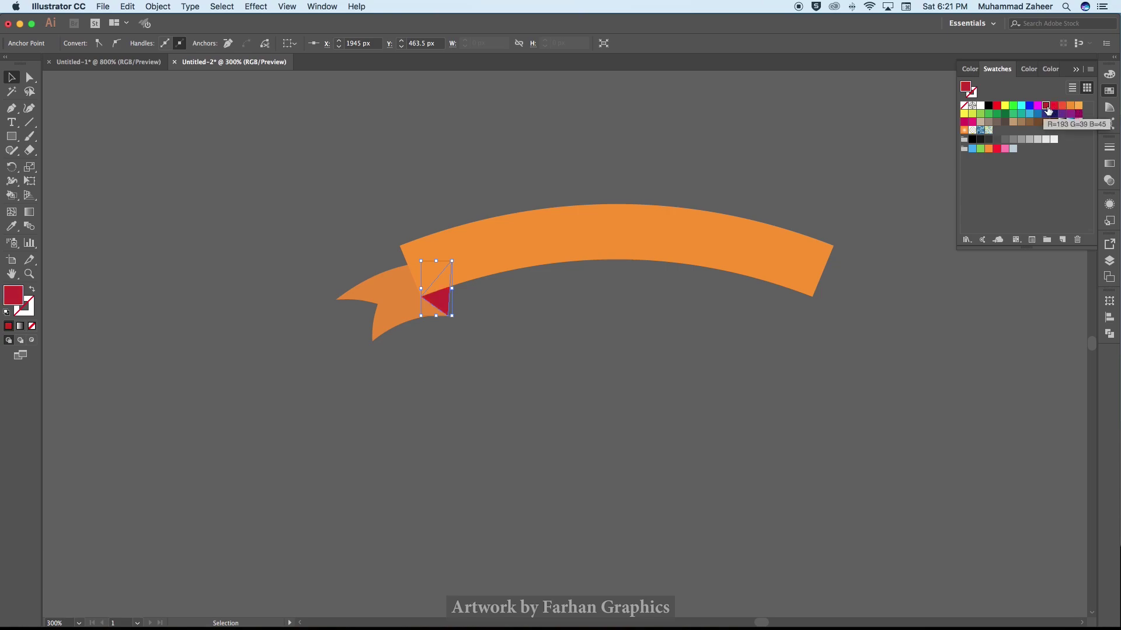
{"action": "left_click", "coordinate": [1070, 107]}
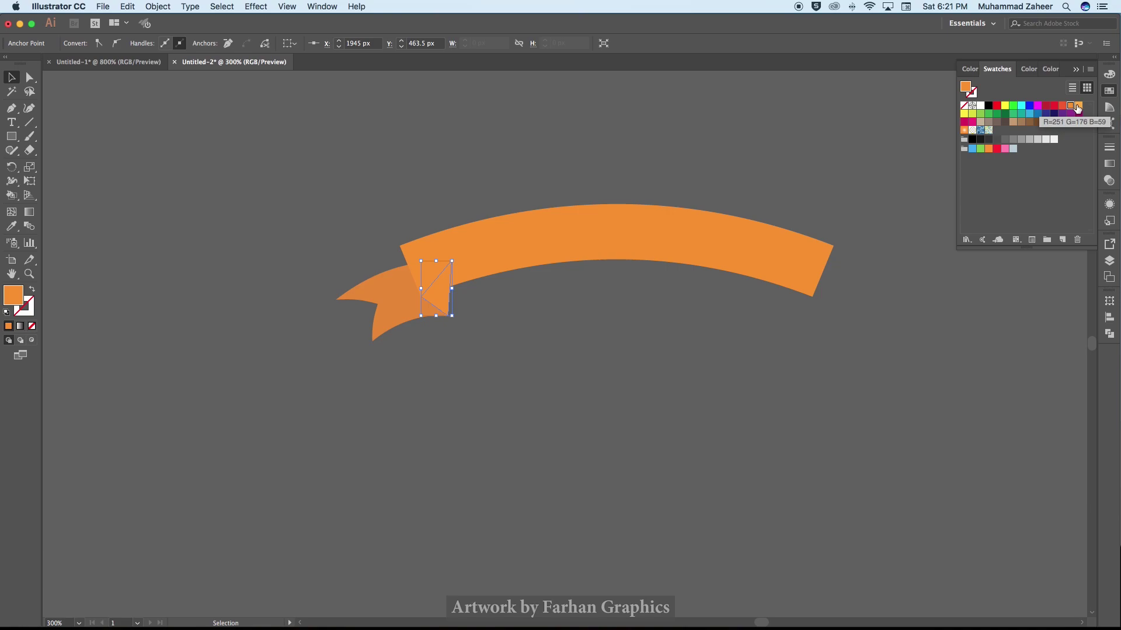
Give the triangle a dark brown fill through the Color Picker.
{"action": "double_click", "coordinate": [14, 296]}
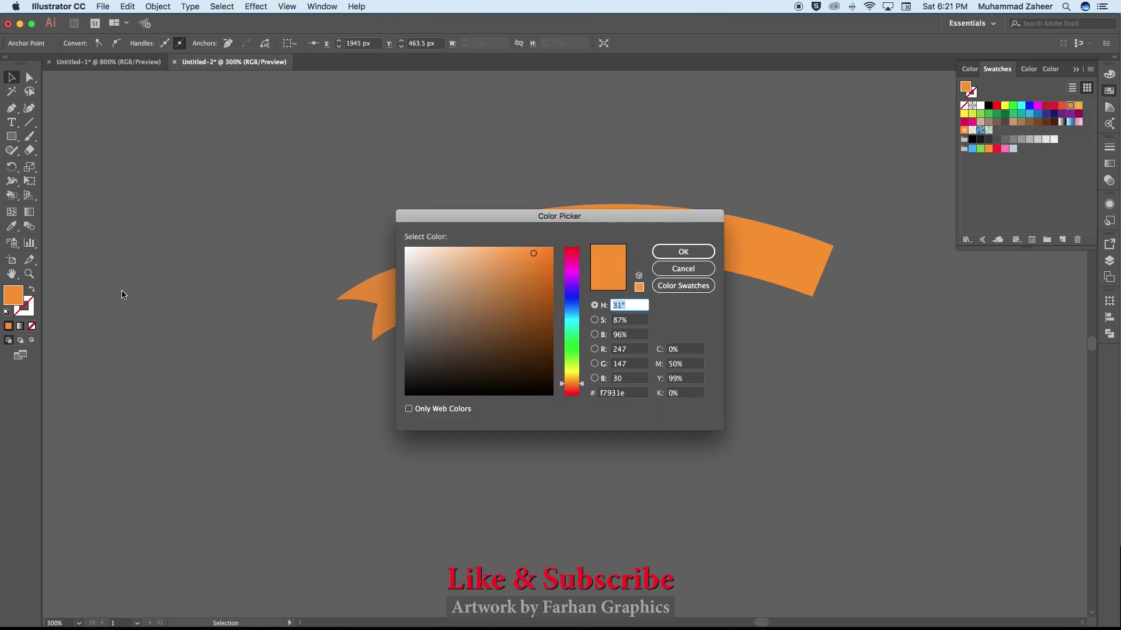
{"action": "left_click", "coordinate": [543, 318]}
{"action": "left_click", "coordinate": [683, 252]}
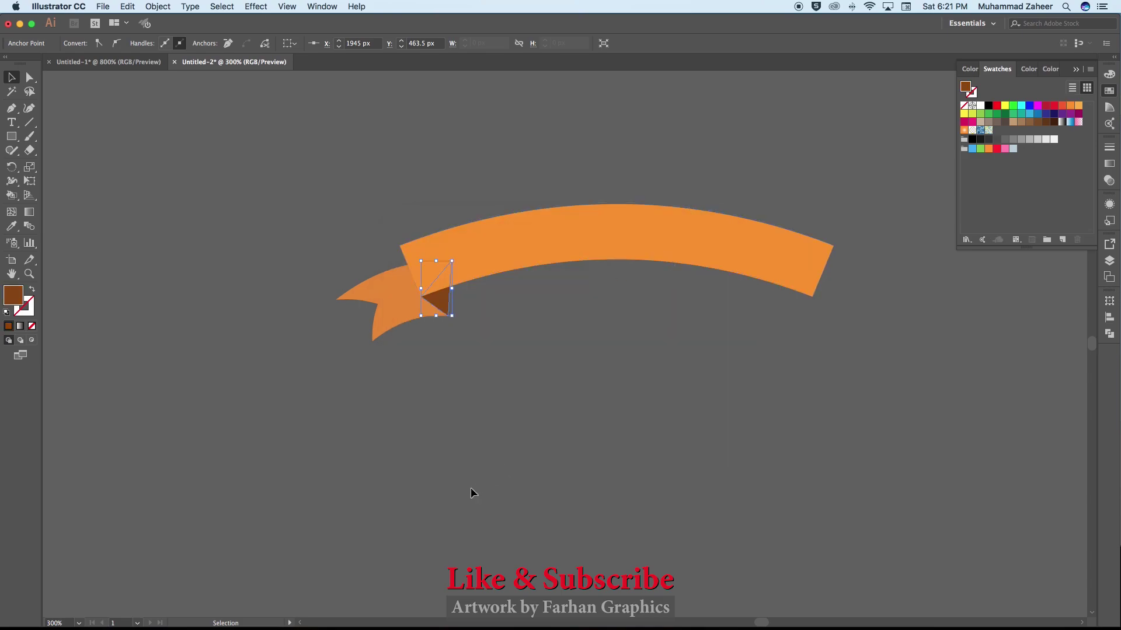
{"action": "left_click", "coordinate": [471, 460]}
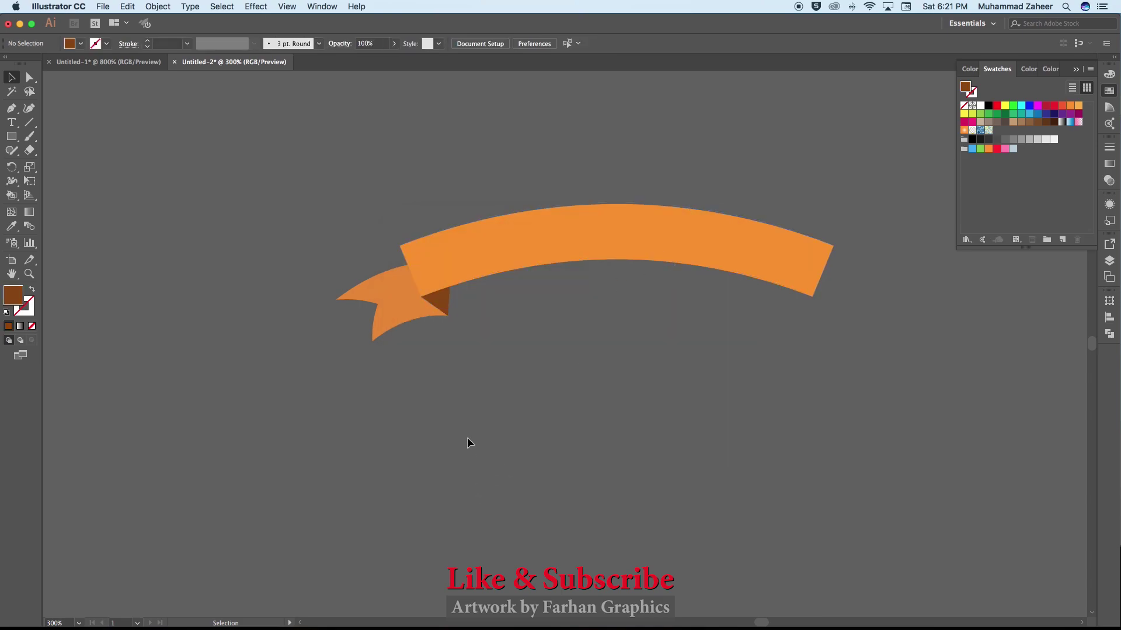
Expand the ribbon's Arc envelope warp via Object > Expand with Object and Fill checked.
{"action": "left_click", "coordinate": [534, 235]}
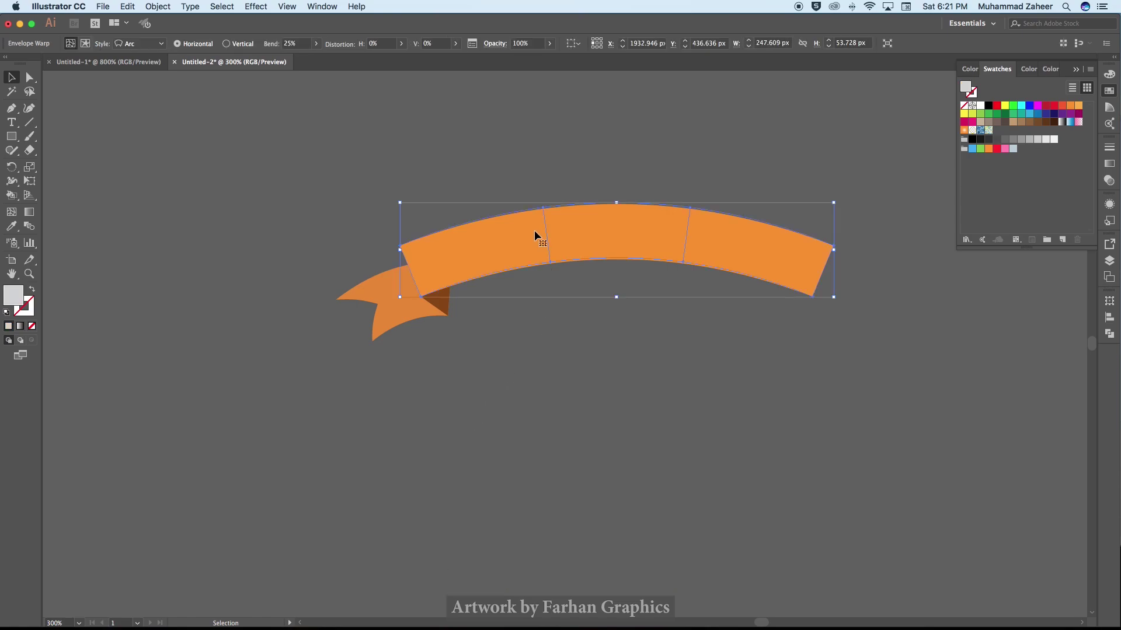
{"action": "left_click", "coordinate": [156, 8]}
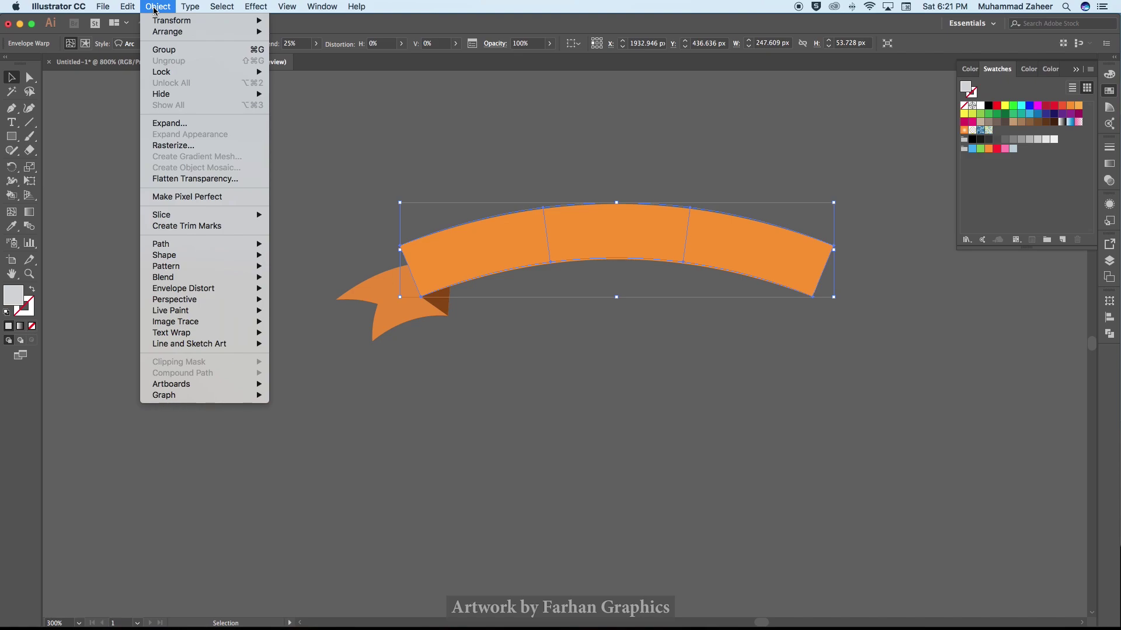
{"action": "left_click", "coordinate": [199, 127]}
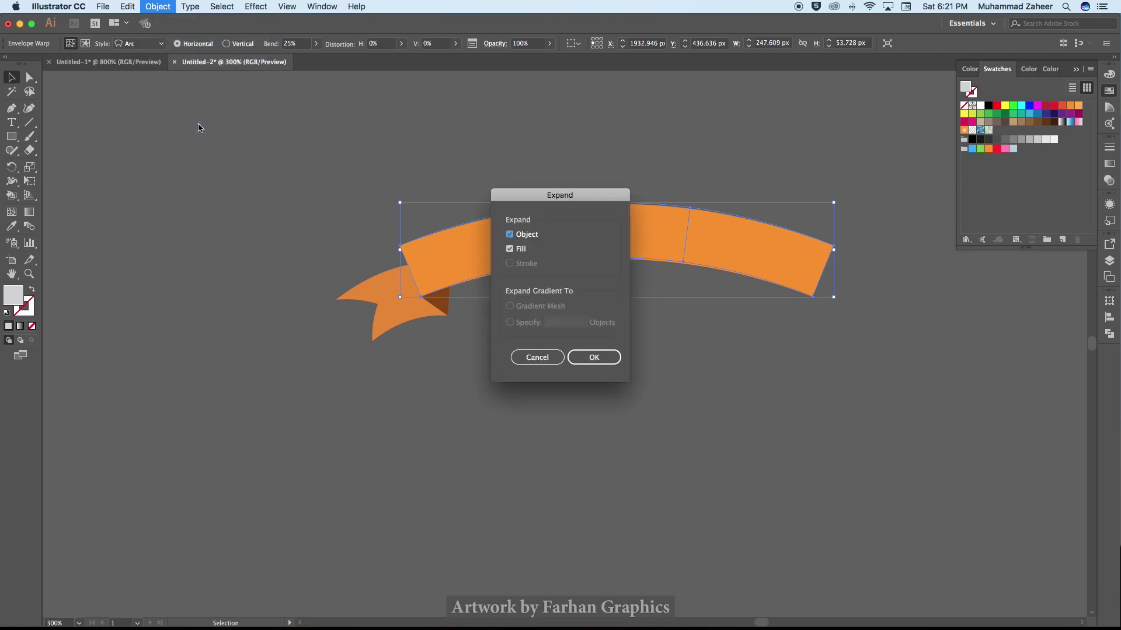
{"action": "left_click", "coordinate": [592, 357]}
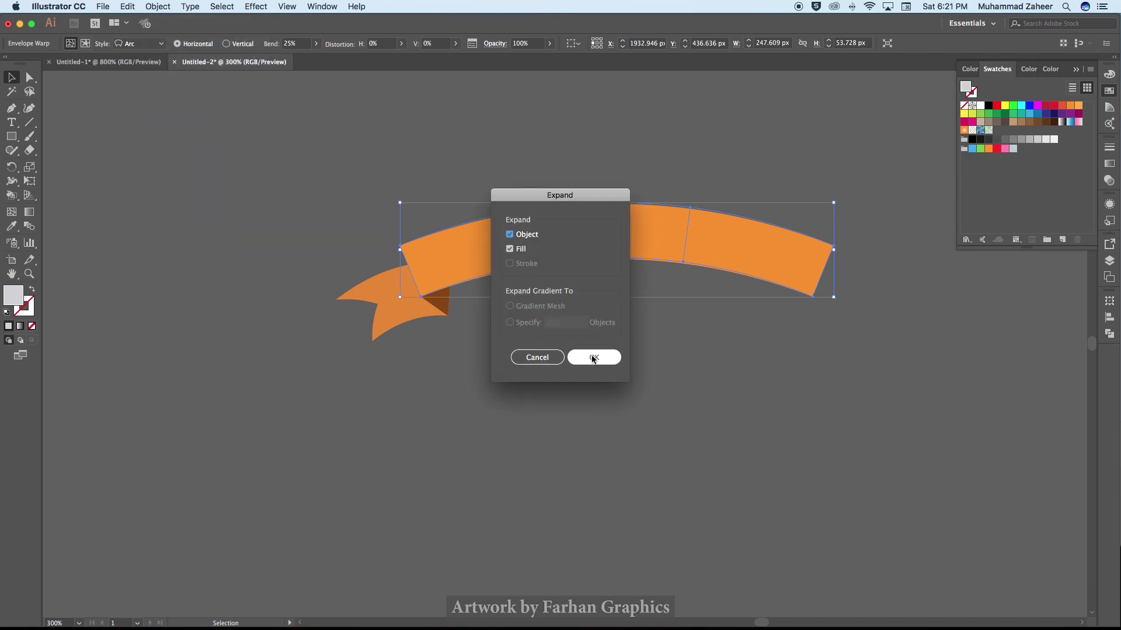
{"action": "left_click", "coordinate": [594, 344]}
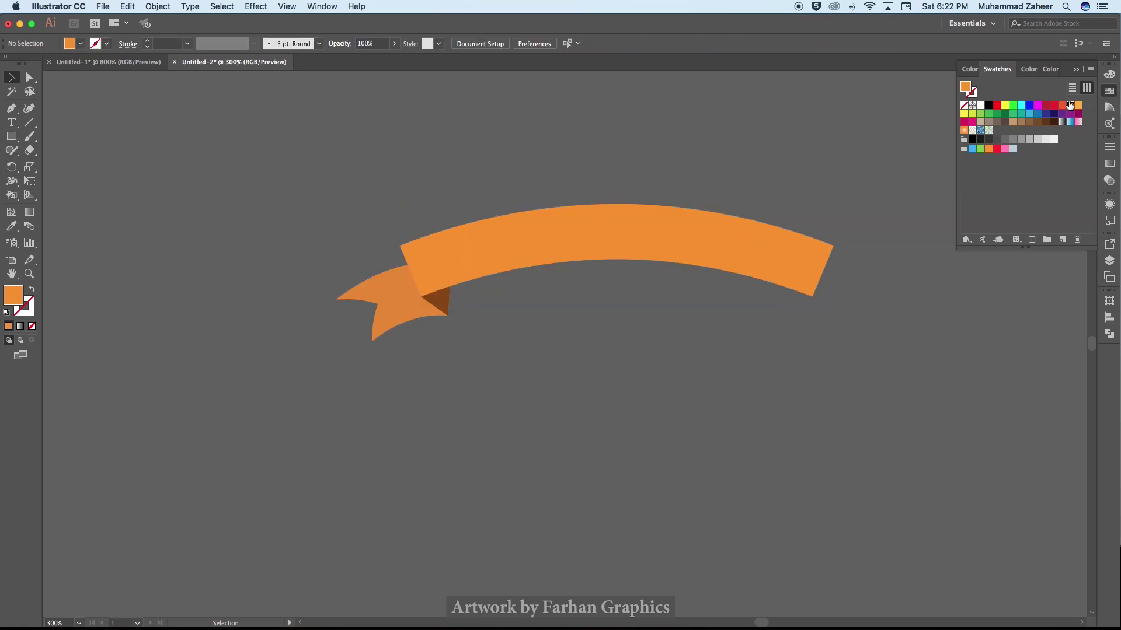
Draw a black-filled rectangle covering the right half of the arched ribbon.
{"action": "left_click", "coordinate": [988, 106]}
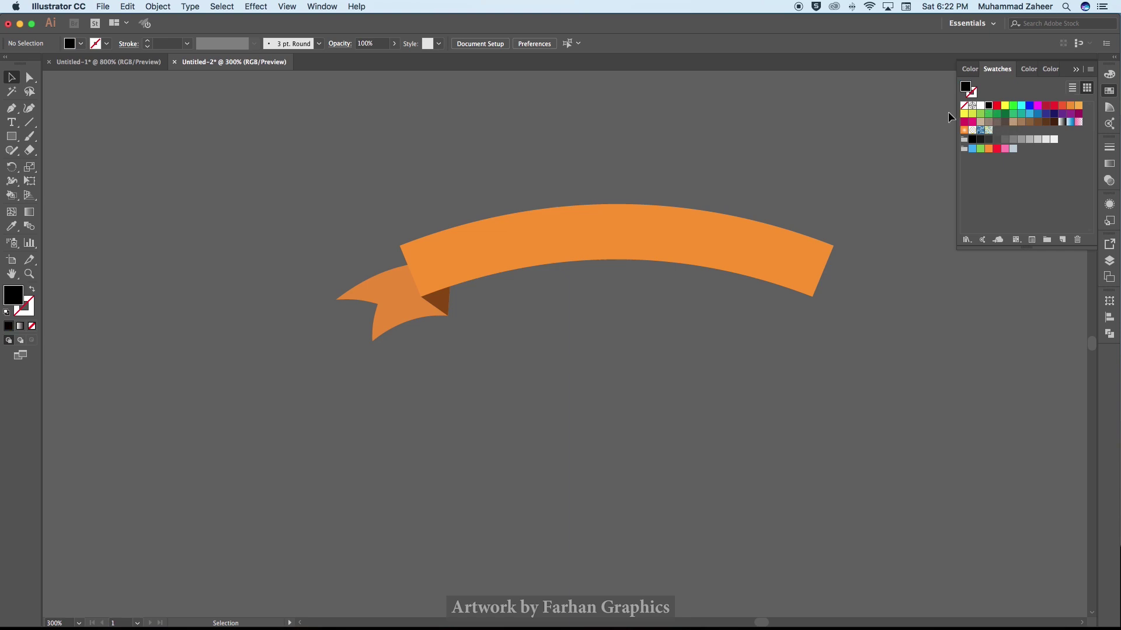
{"action": "left_click", "coordinate": [10, 137]}
{"action": "left_click_drag", "start_coordinate": [617, 187], "coordinate": [853, 390]}
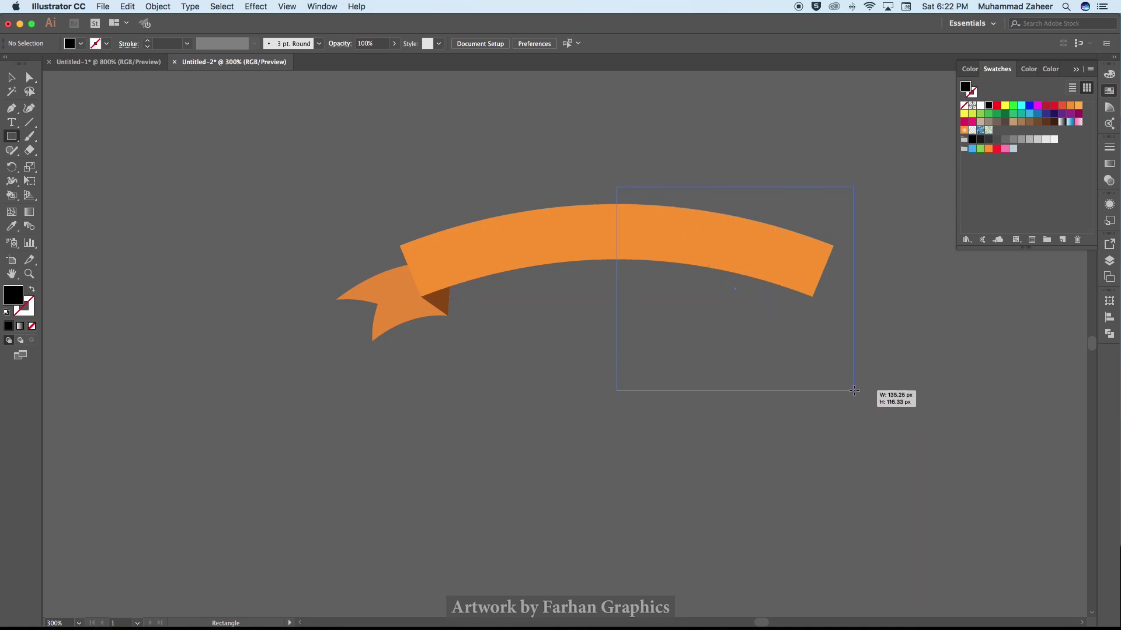
Select the ribbon and rectangle and apply Pathfinder Minus Front to remove the right half.
{"action": "key", "text": "v"}
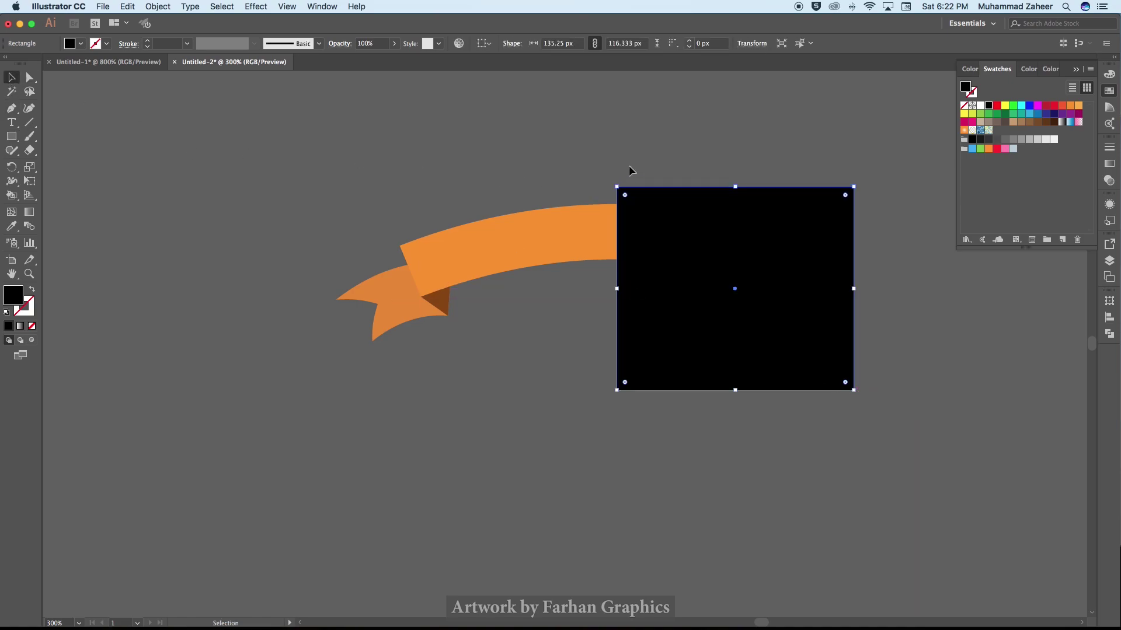
{"action": "key", "text": "super+a"}
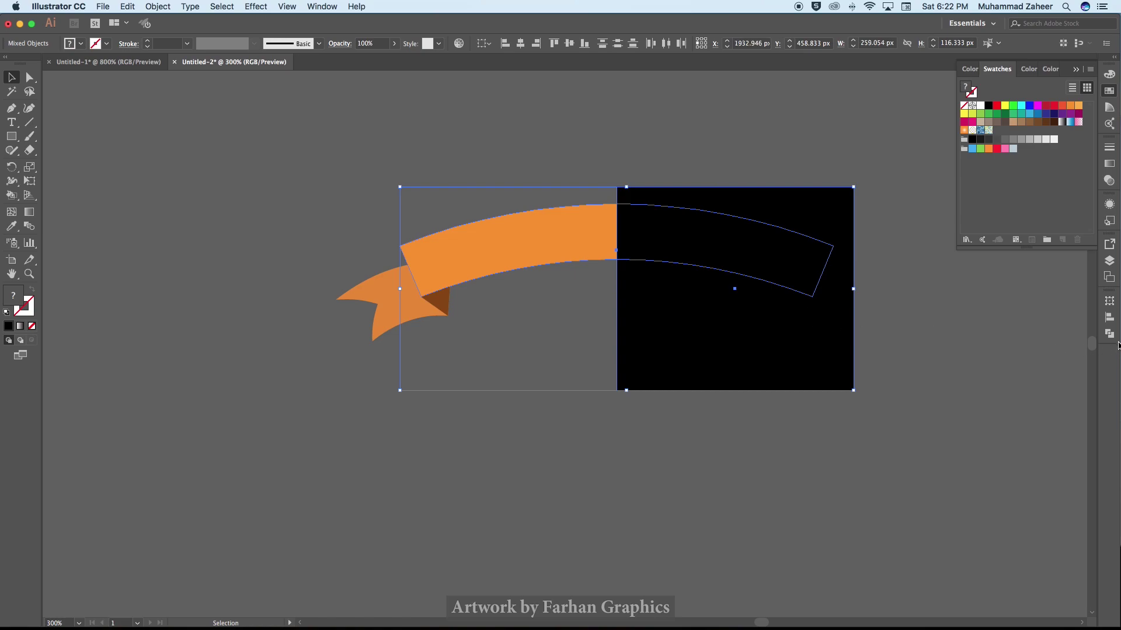
{"action": "left_click", "coordinate": [1109, 333]}
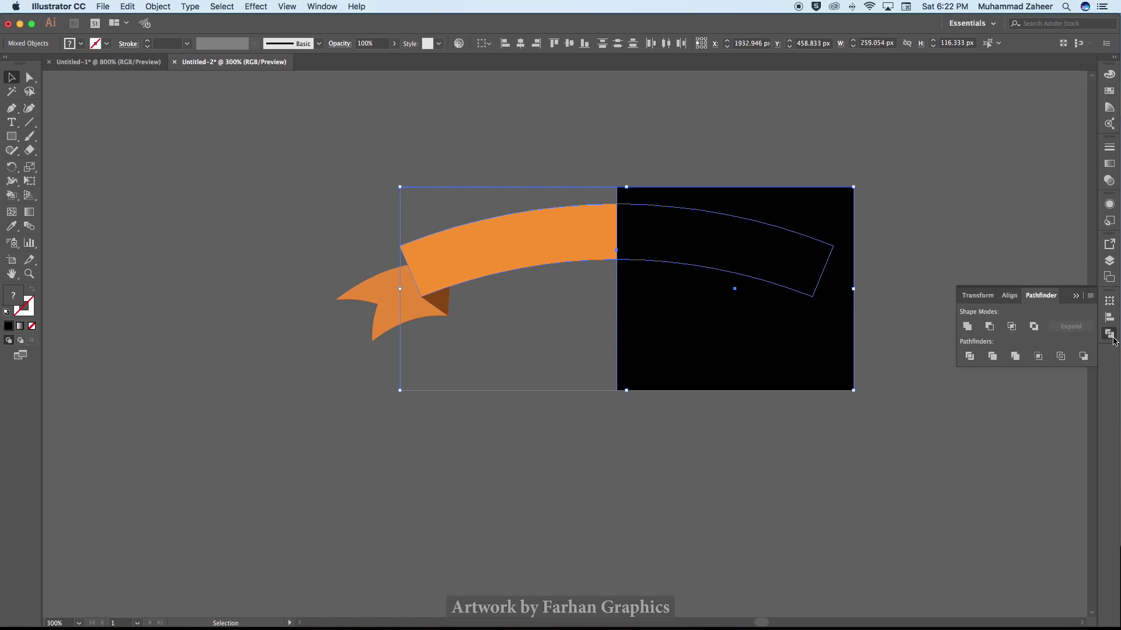
{"action": "left_click", "coordinate": [990, 327]}
{"action": "left_click", "coordinate": [762, 349]}
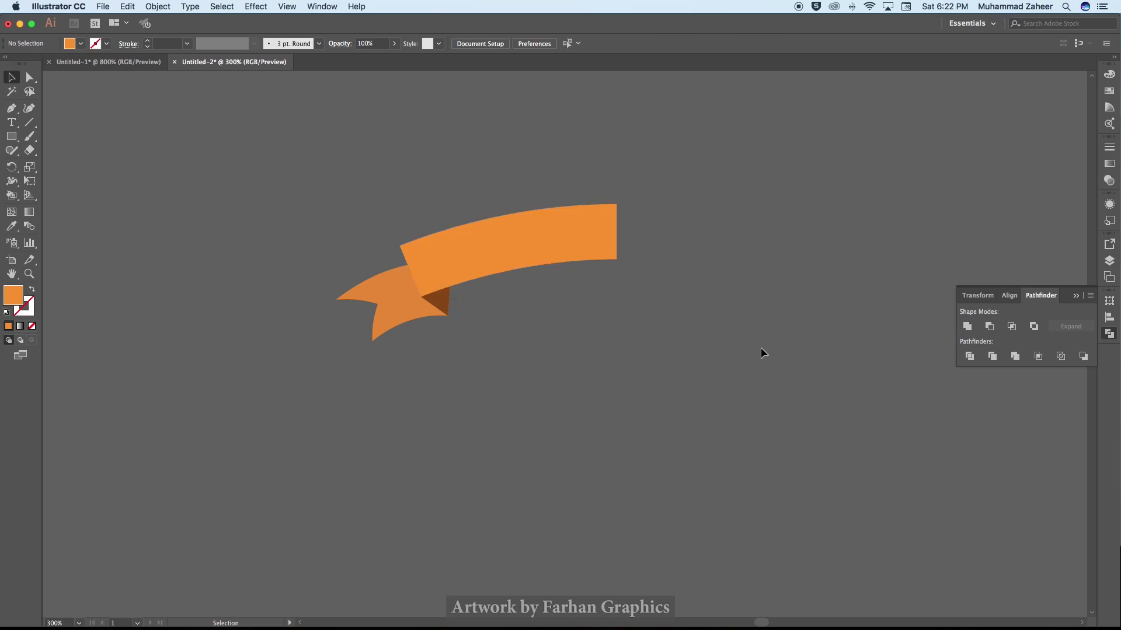
{"action": "left_click", "coordinate": [1107, 335]}
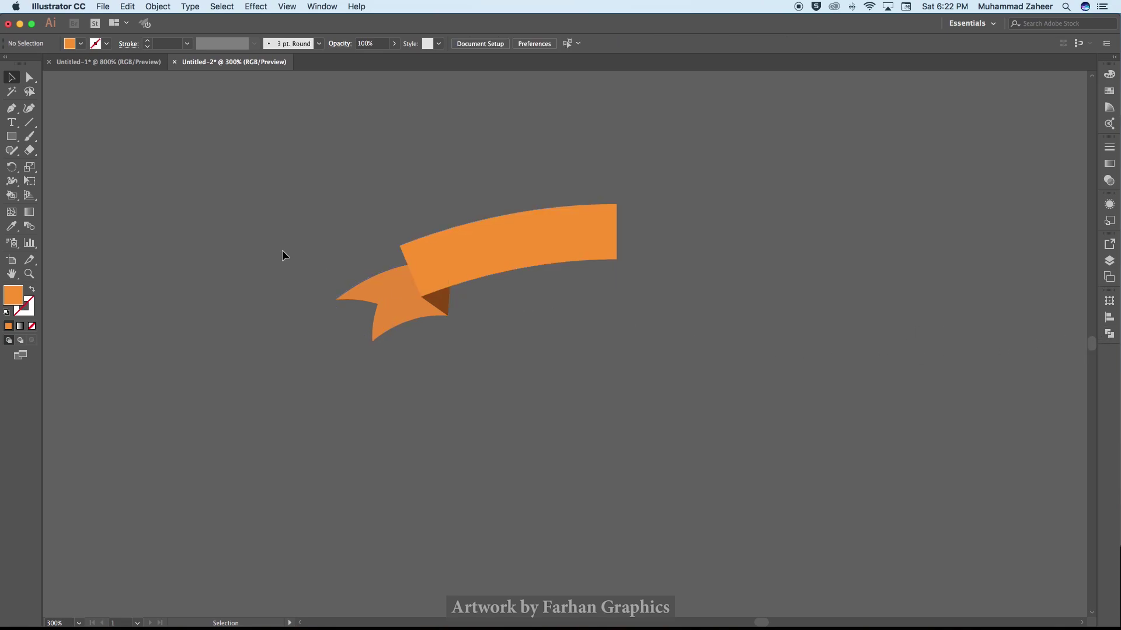
Copy the half ribbon with its tail, paste it in front, and slide the copy right.
{"action": "left_click_drag", "start_coordinate": [567, 405], "coordinate": [568, 405]}
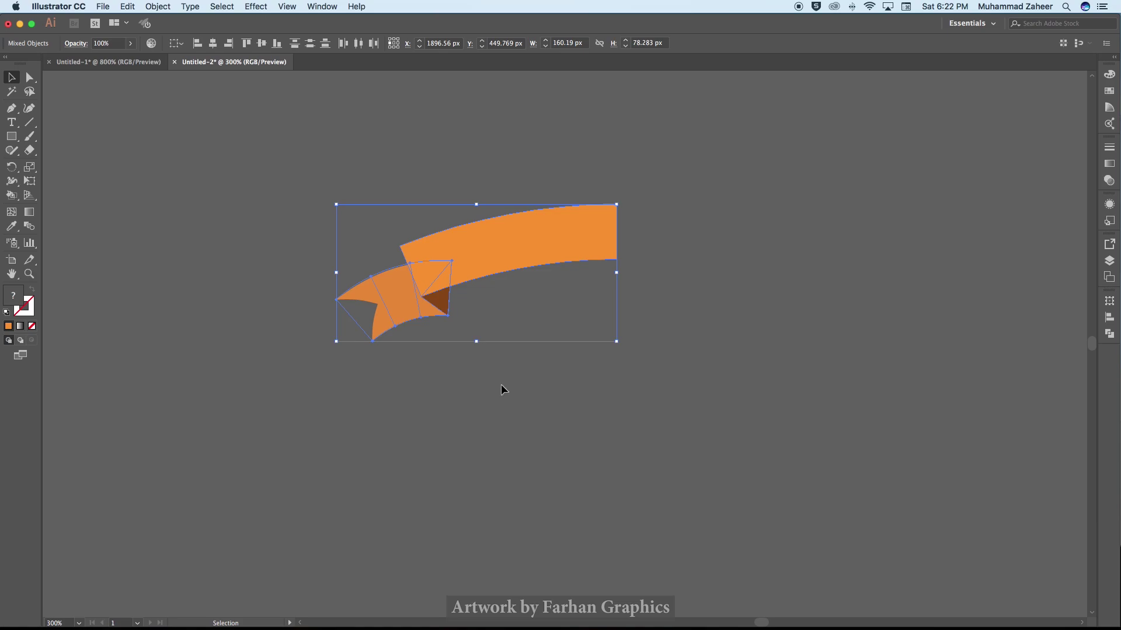
{"action": "left_click", "coordinate": [128, 6]}
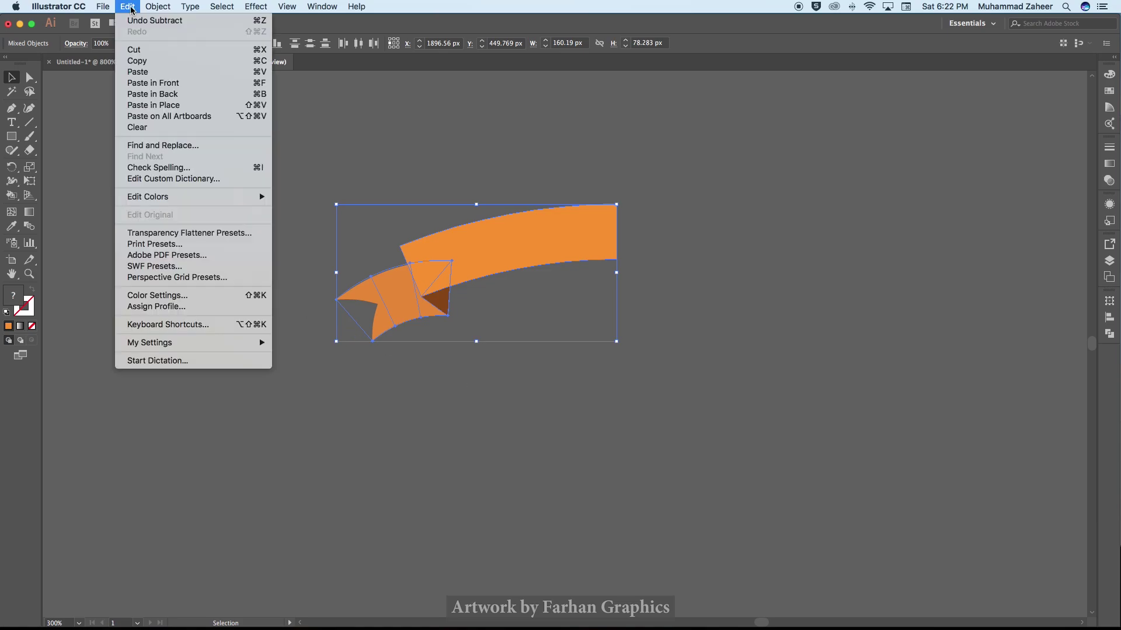
{"action": "left_click", "coordinate": [143, 63]}
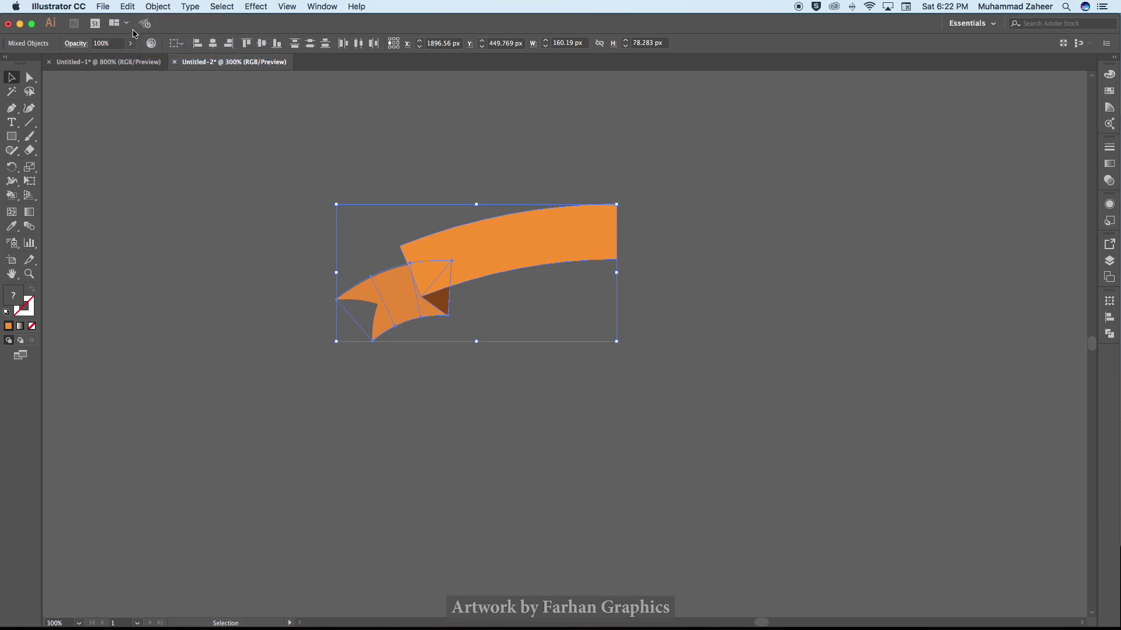
{"action": "left_click", "coordinate": [129, 7]}
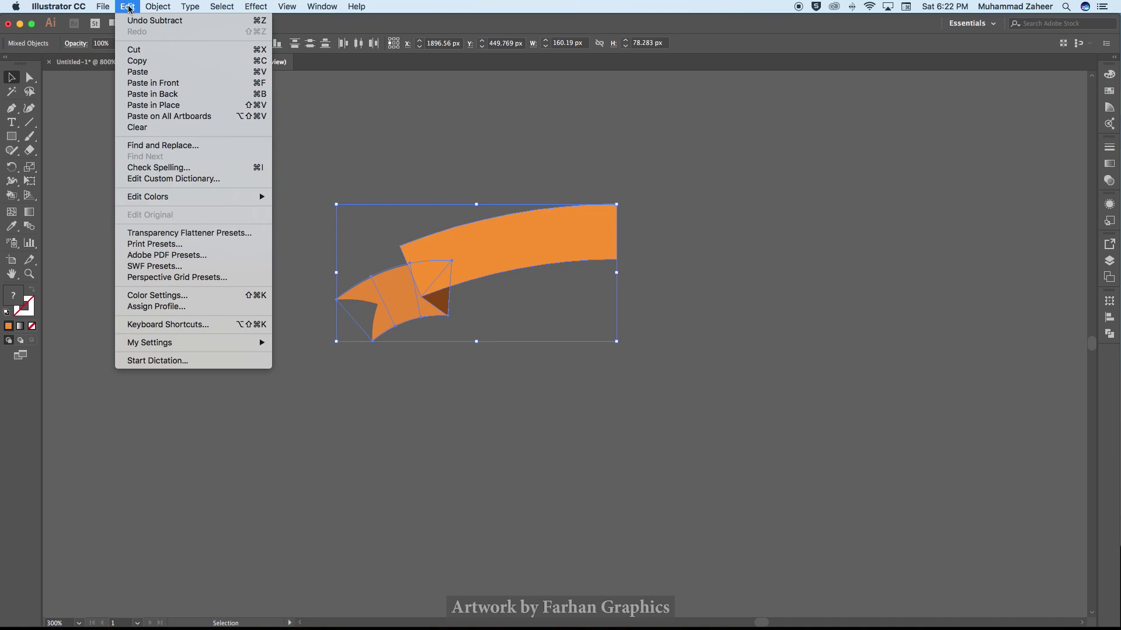
{"action": "left_click", "coordinate": [164, 83]}
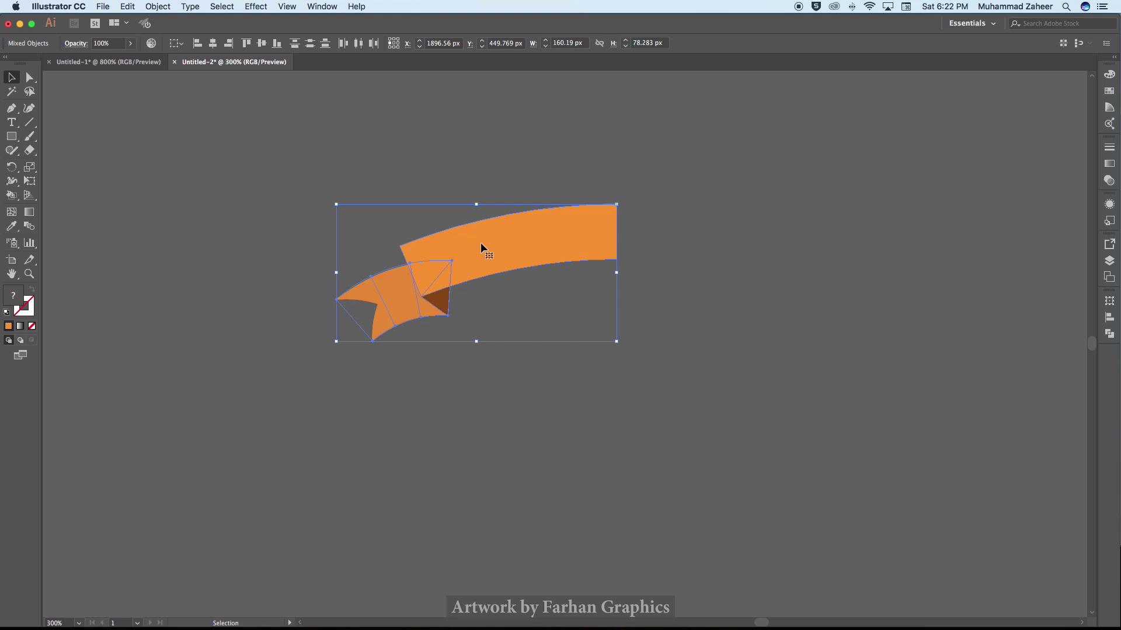
{"action": "left_click_drag", "start_coordinate": [481, 243], "coordinate": [727, 251]}
Reflect the copied half vertically and move it against the original at the right end.
{"action": "right_click", "coordinate": [723, 249]}
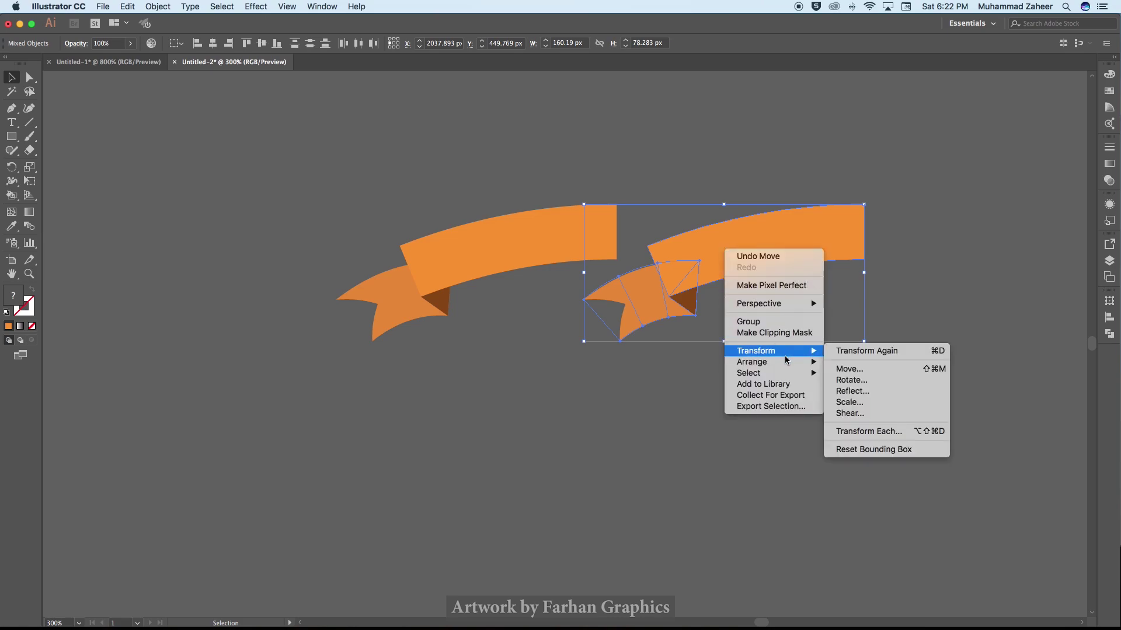
{"action": "mouse_move", "coordinate": [755, 351]}
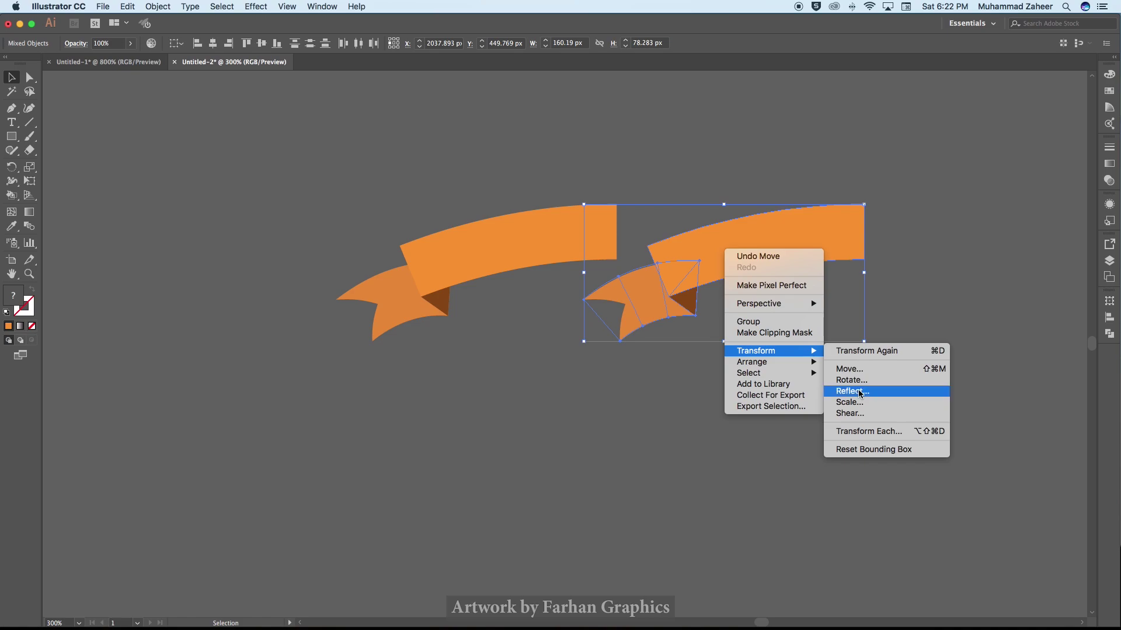
{"action": "left_click", "coordinate": [852, 391]}
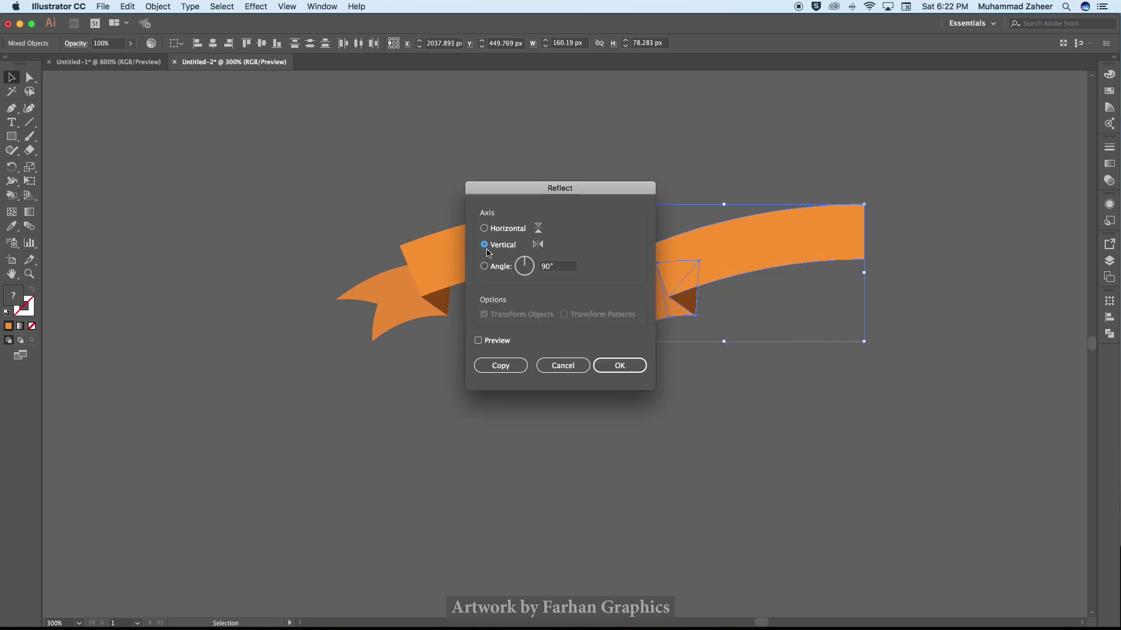
{"action": "left_click", "coordinate": [620, 373]}
{"action": "left_click", "coordinate": [620, 366]}
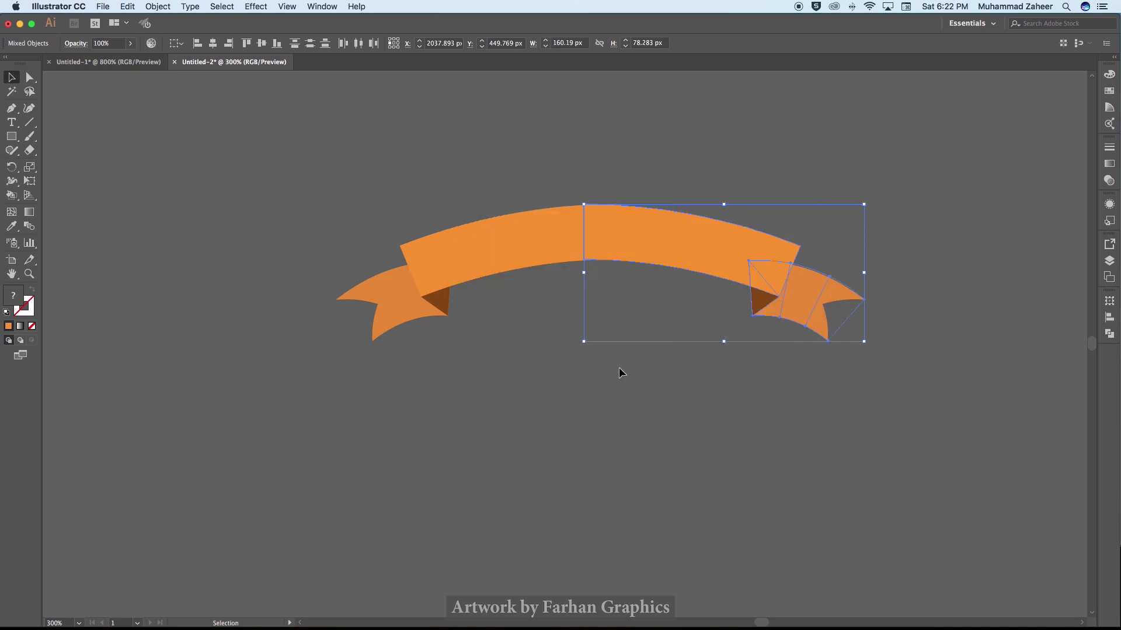
{"action": "left_click_drag", "start_coordinate": [623, 246], "coordinate": [658, 243]}
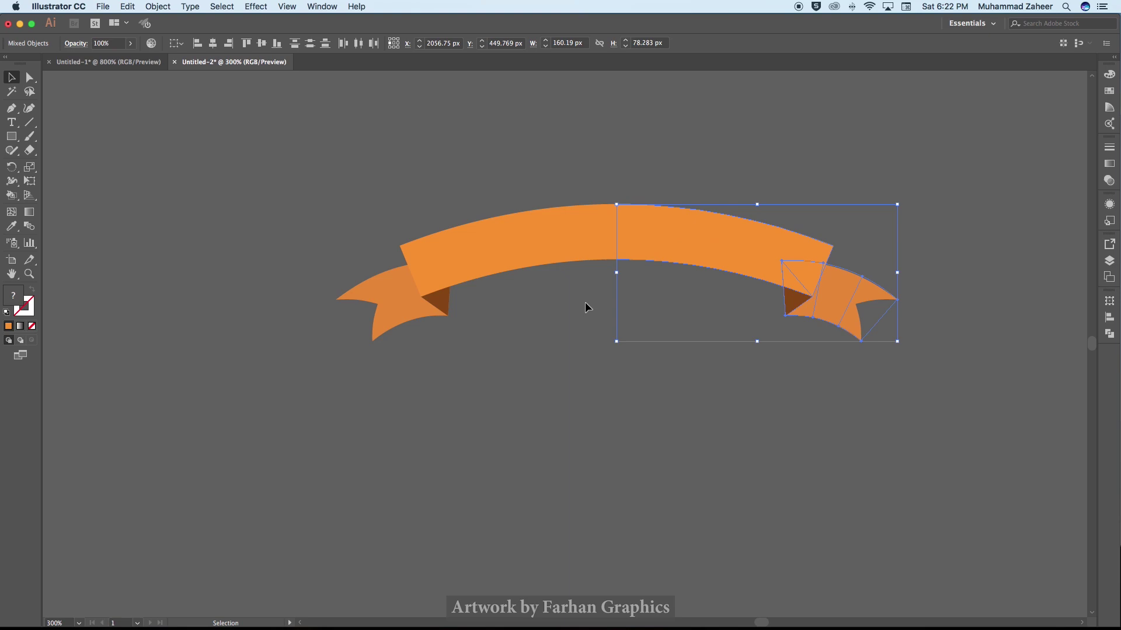
{"action": "left_click", "coordinate": [583, 305]}
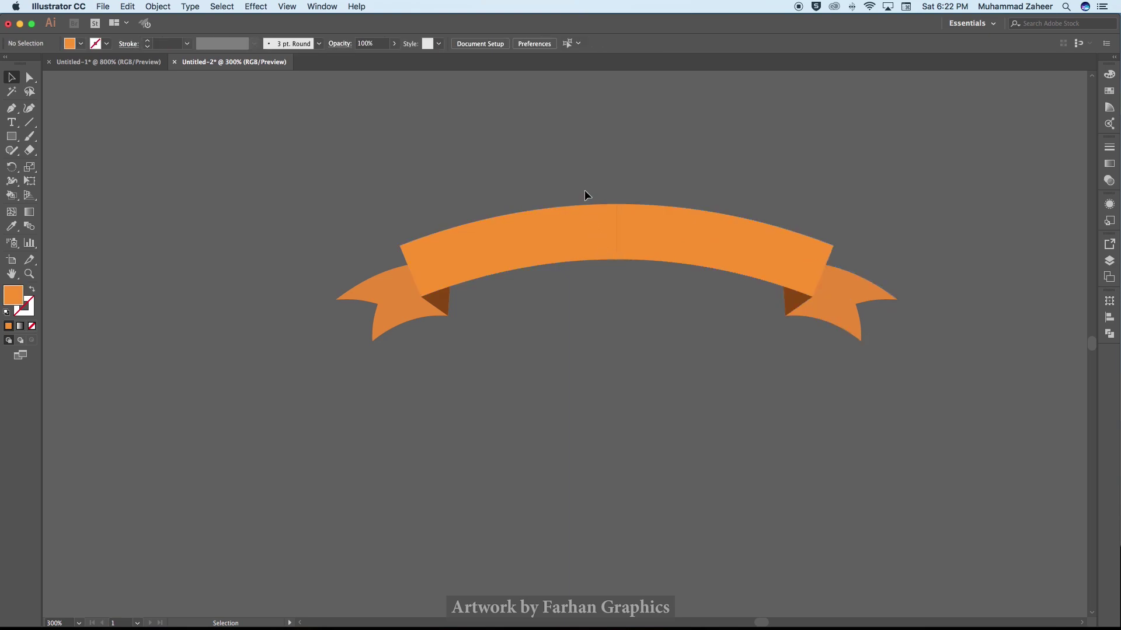
Unite the two central ribbon halves with Pathfinder, then pan the view lower left.
{"action": "left_click_drag", "start_coordinate": [632, 228], "coordinate": [634, 230]}
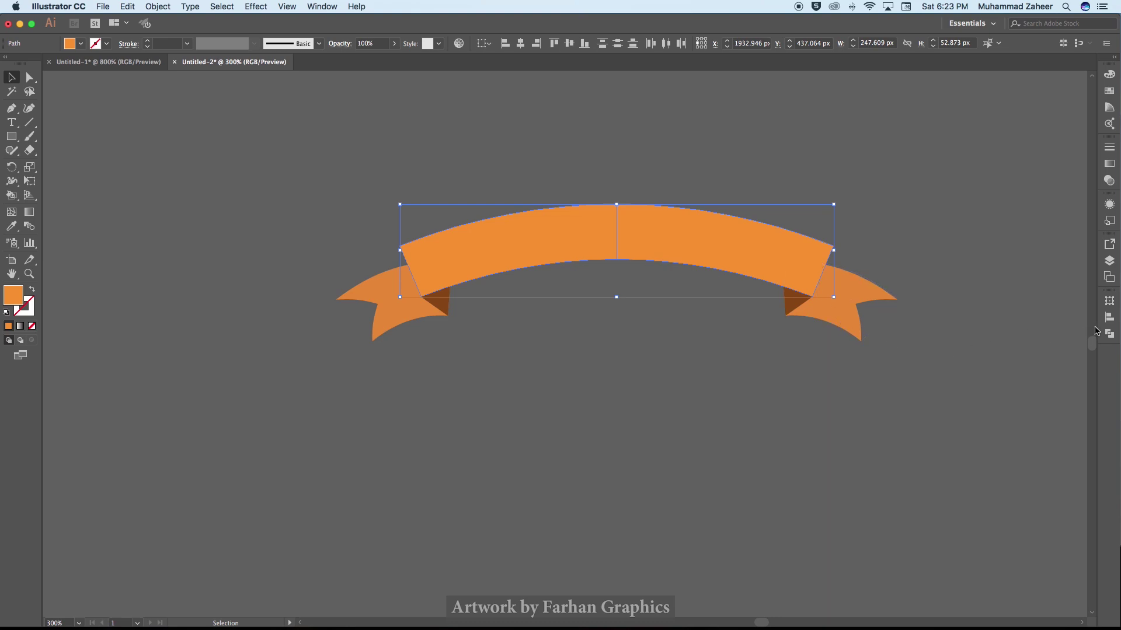
{"action": "left_click", "coordinate": [1111, 337]}
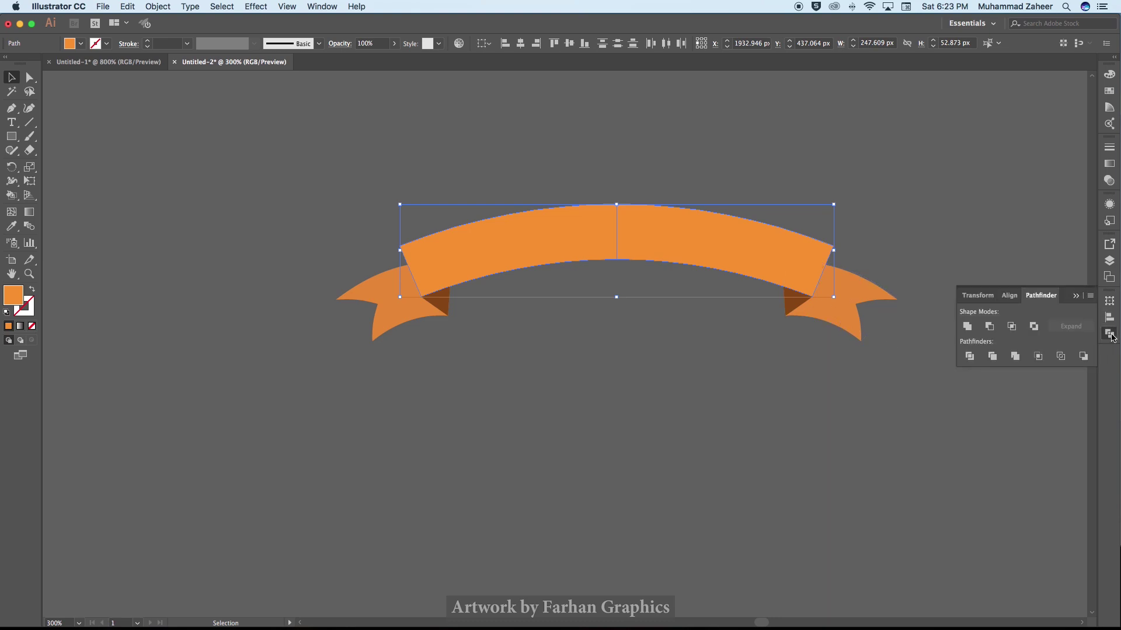
{"action": "left_click", "coordinate": [972, 330]}
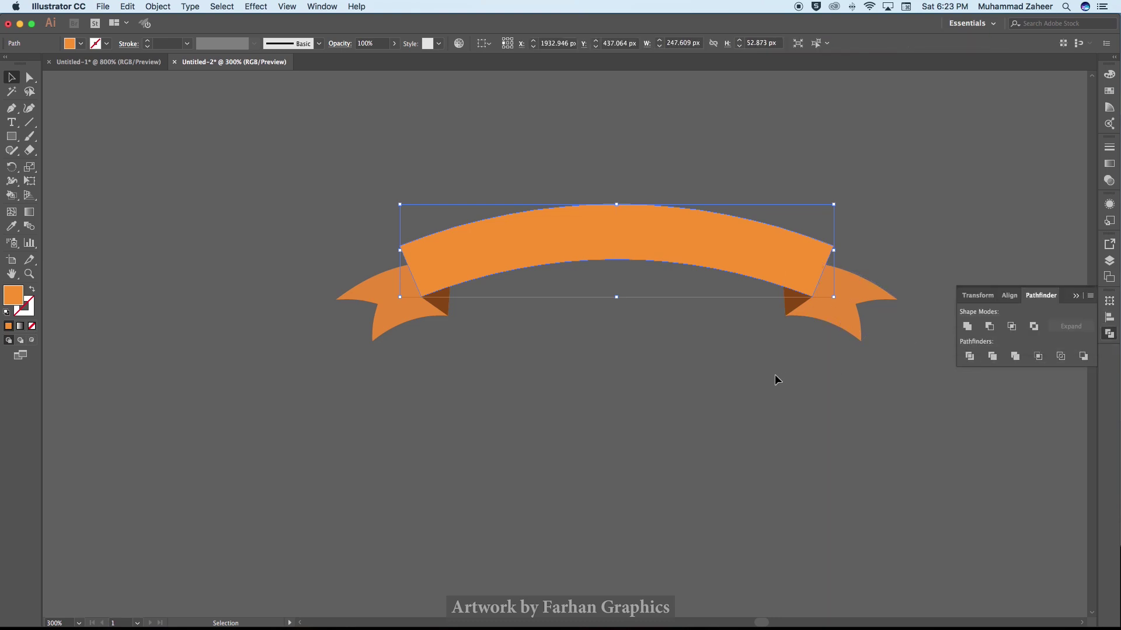
{"action": "left_click", "coordinate": [775, 376]}
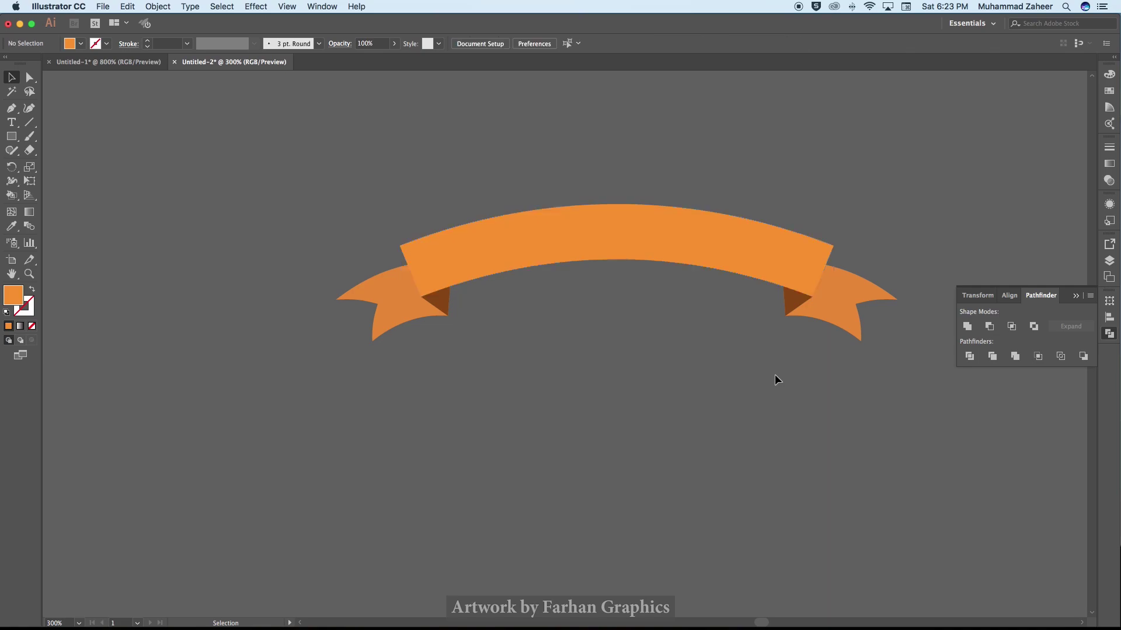
{"action": "left_click", "coordinate": [1110, 335]}
{"action": "left_click_drag", "start_coordinate": [719, 431], "coordinate": [589, 468]}
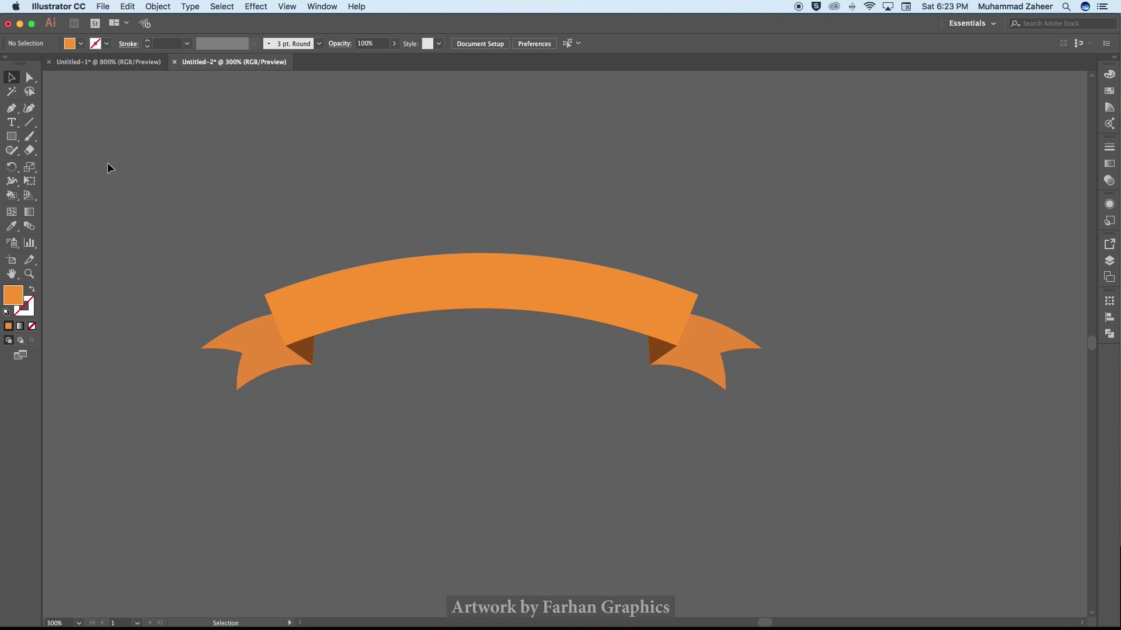
Type the title 'Farhan Graphics' and position it just above the ribbon.
{"action": "left_click", "coordinate": [12, 123]}
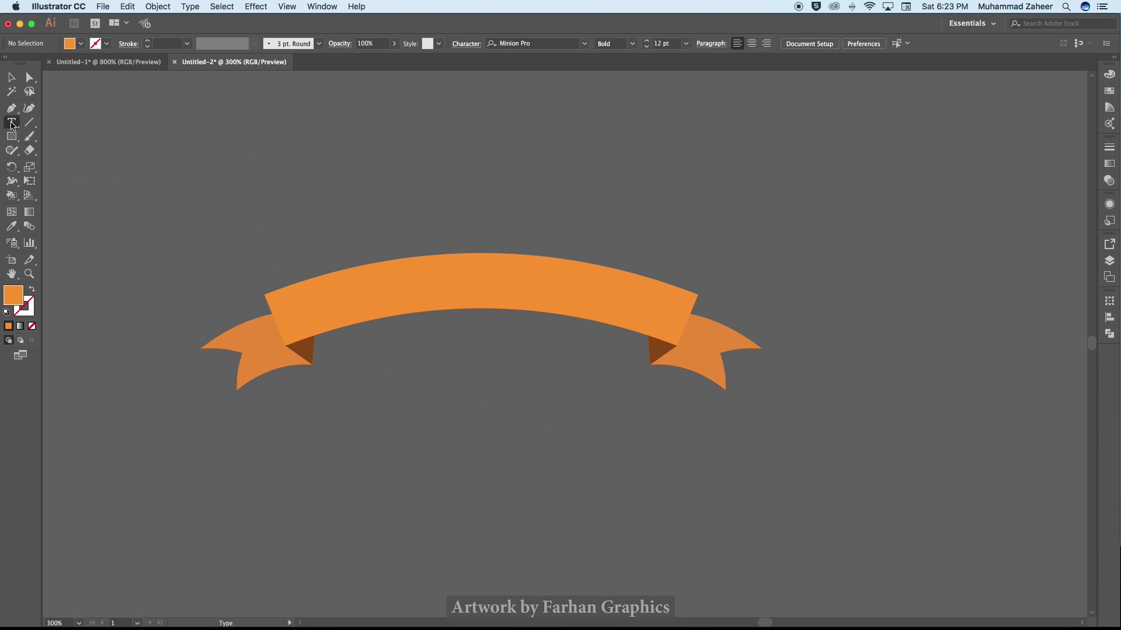
{"action": "left_click", "coordinate": [442, 177]}
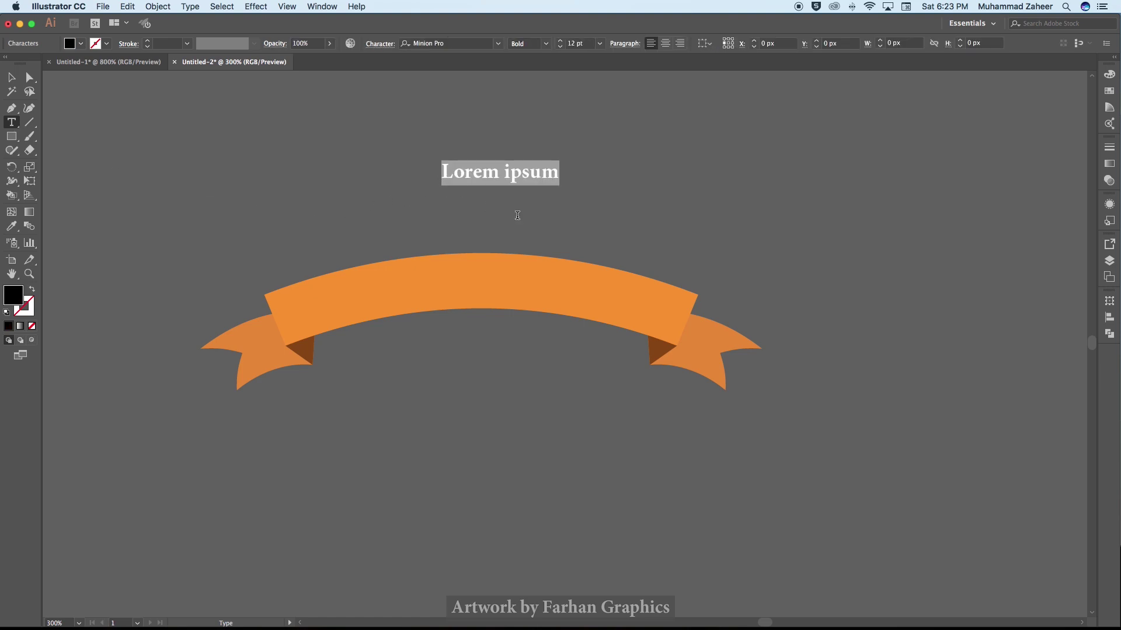
{"action": "type", "text": "Far"}
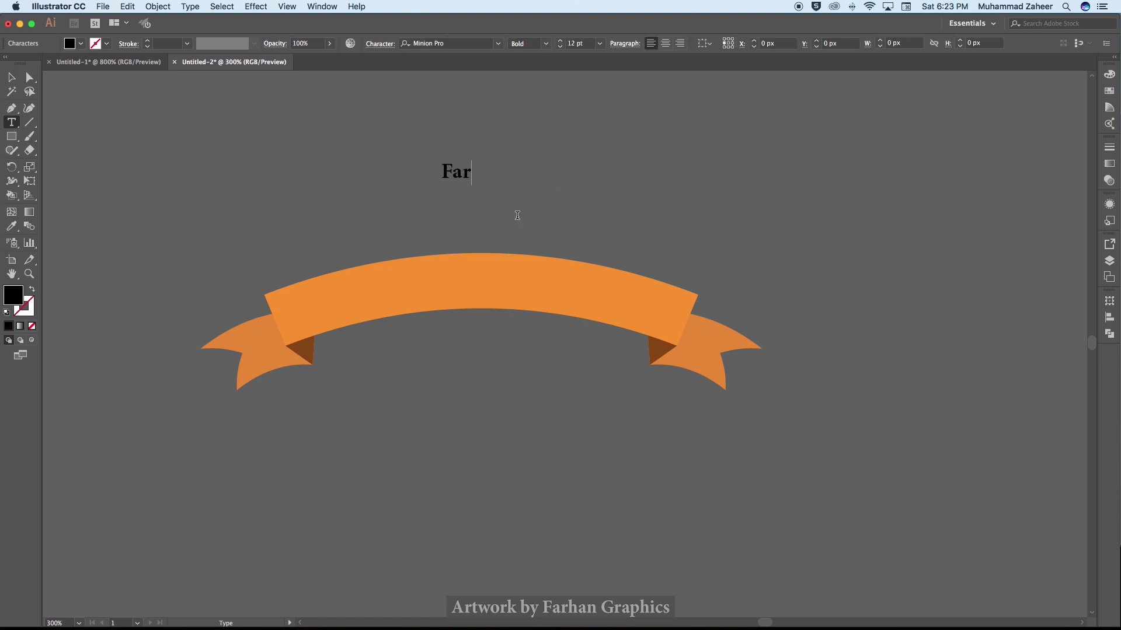
{"action": "type", "text": "han Gra"}
{"action": "type", "text": "phics"}
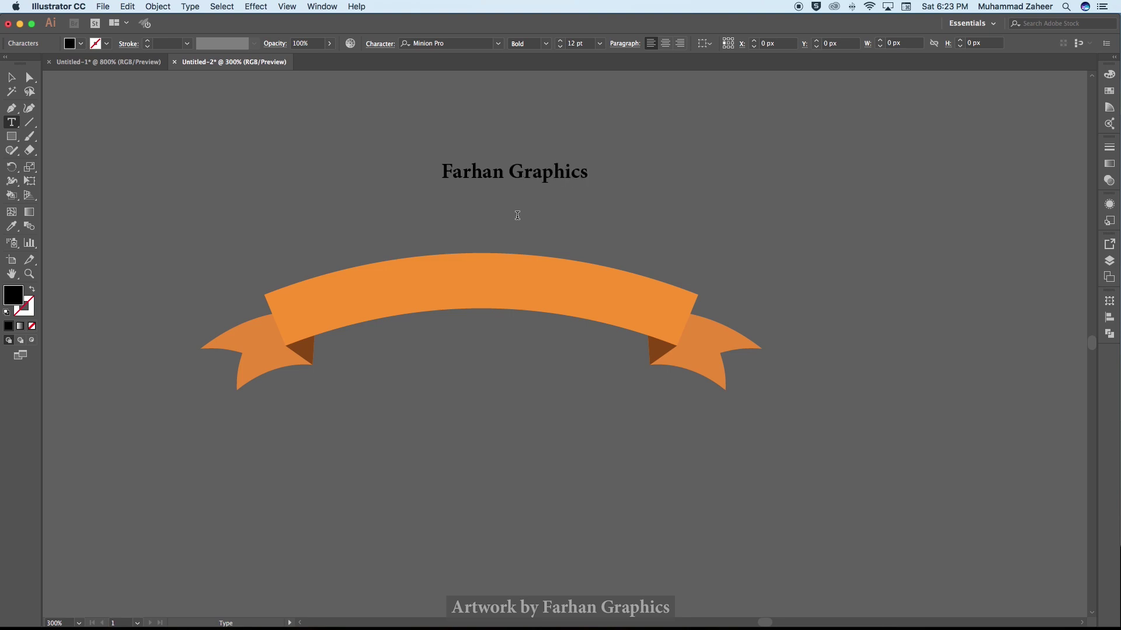
{"action": "key", "text": "Escape"}
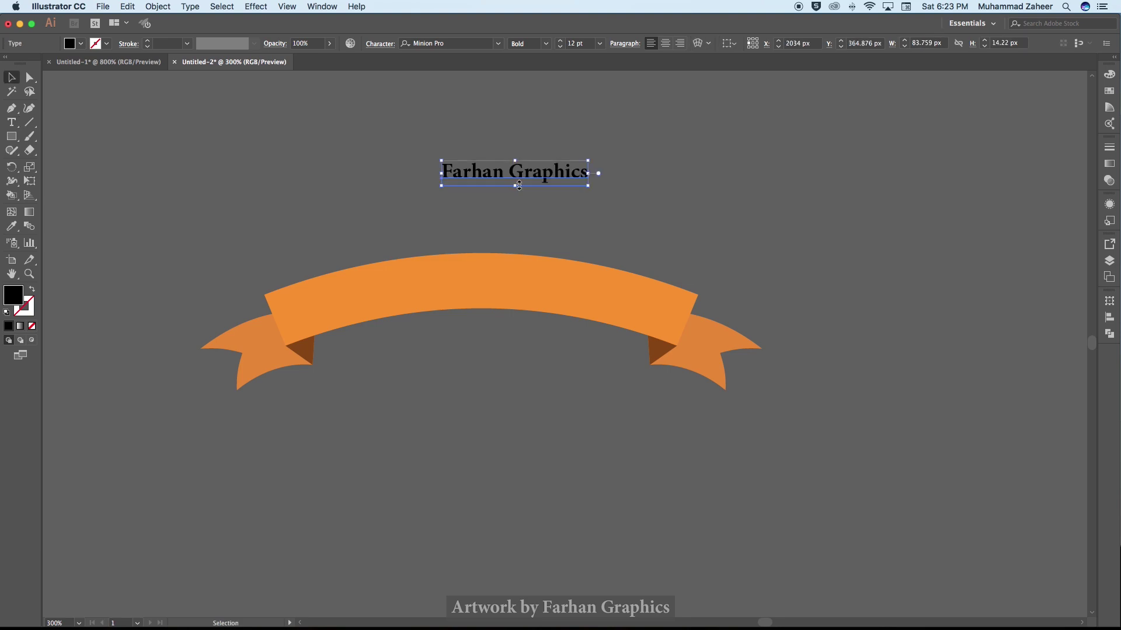
{"action": "left_click_drag", "start_coordinate": [483, 175], "coordinate": [418, 216]}
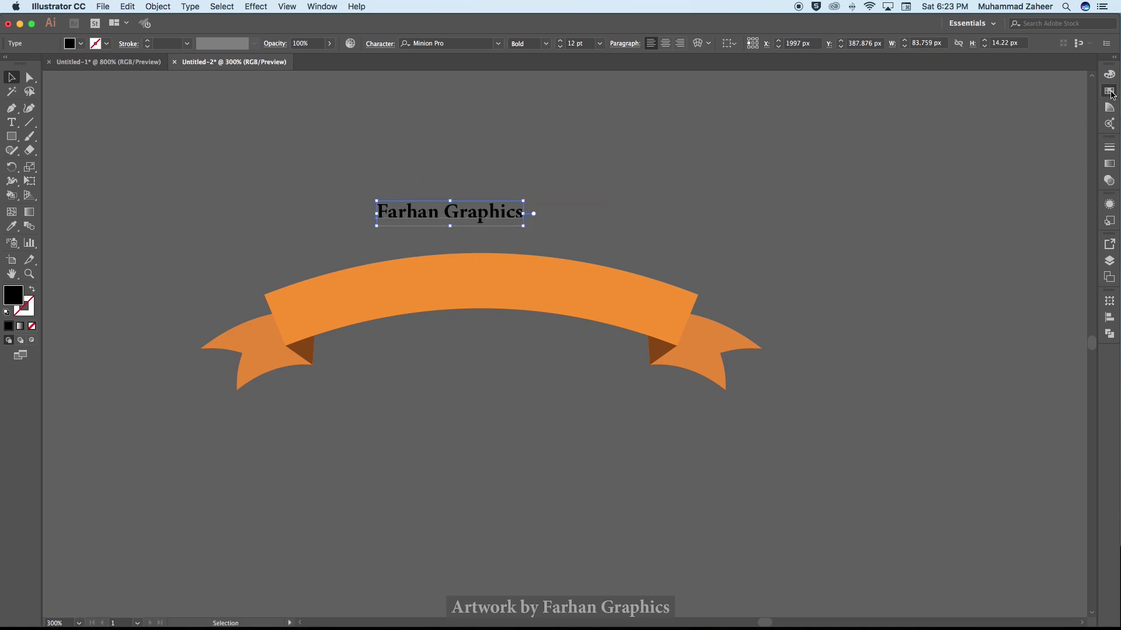
Fill the title white from the Swatches panel.
{"action": "left_click", "coordinate": [1109, 91]}
{"action": "left_click", "coordinate": [982, 107]}
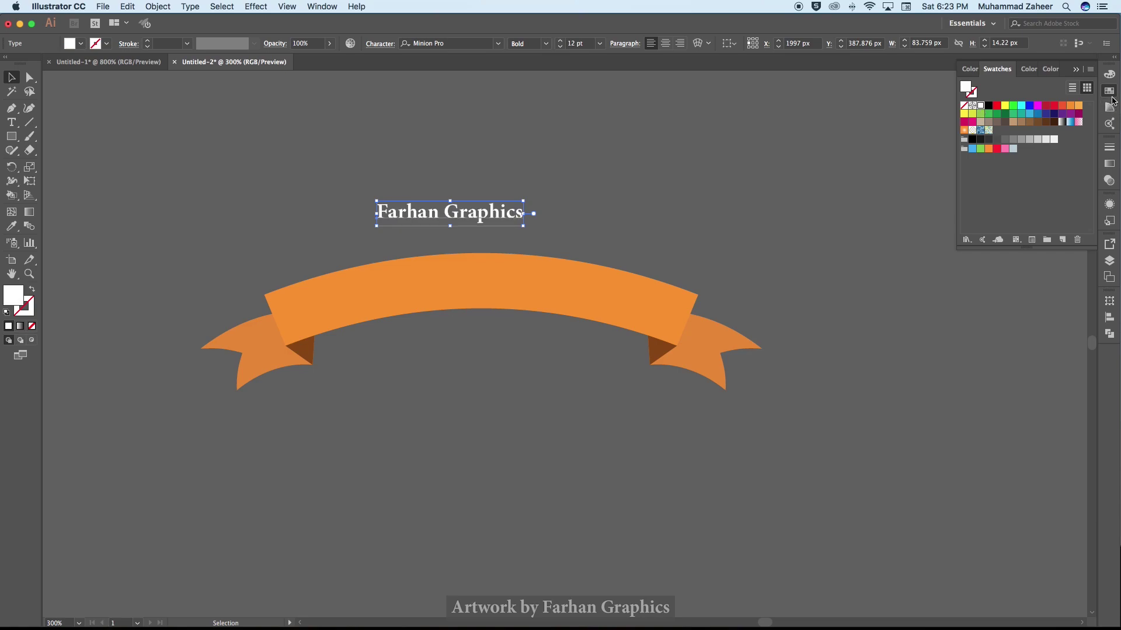
{"action": "left_click", "coordinate": [747, 212]}
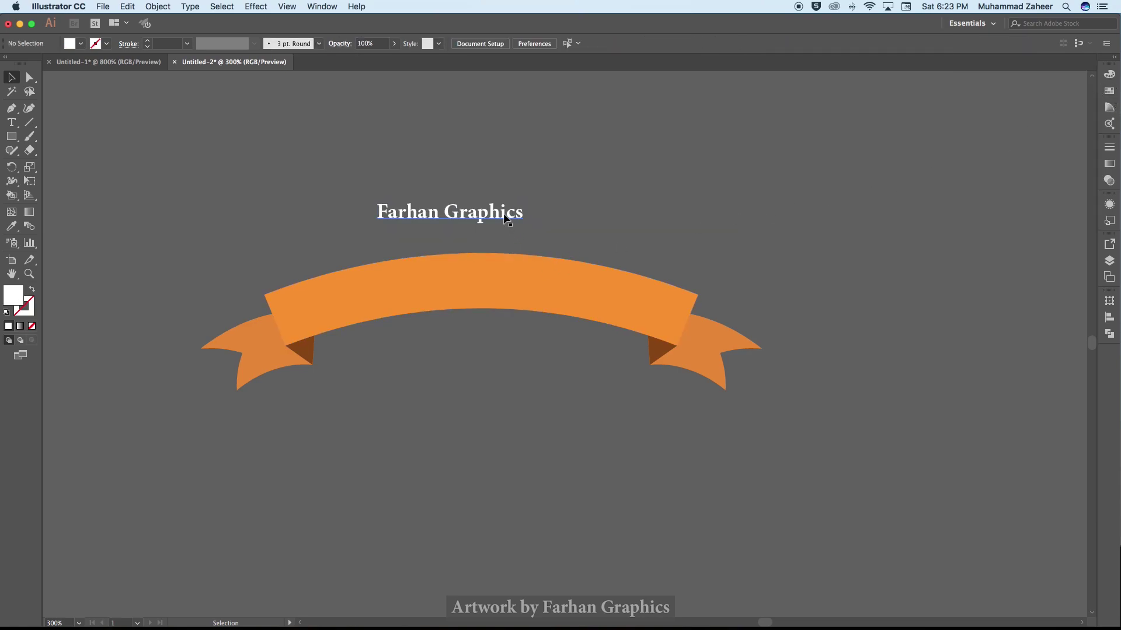
{"action": "left_click", "coordinate": [505, 219]}
Enlarge the title to about 24 pt and nudge the title and ribbon band into alignment.
{"action": "left_click_drag", "start_coordinate": [523, 226], "coordinate": [593, 244]}
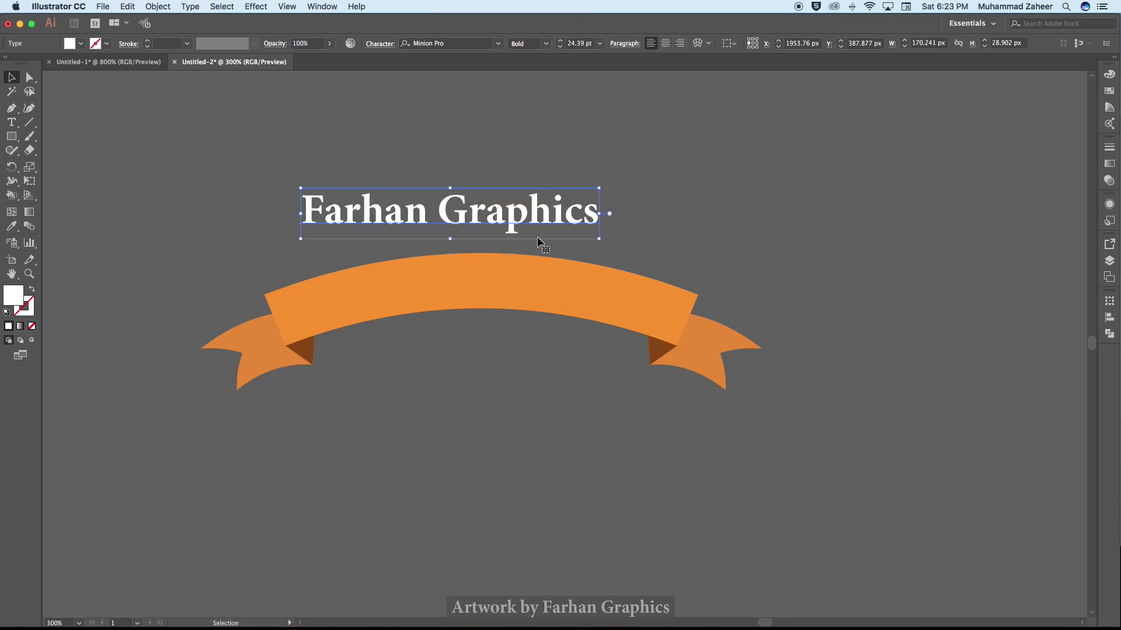
{"action": "left_click_drag", "start_coordinate": [443, 220], "coordinate": [444, 212]}
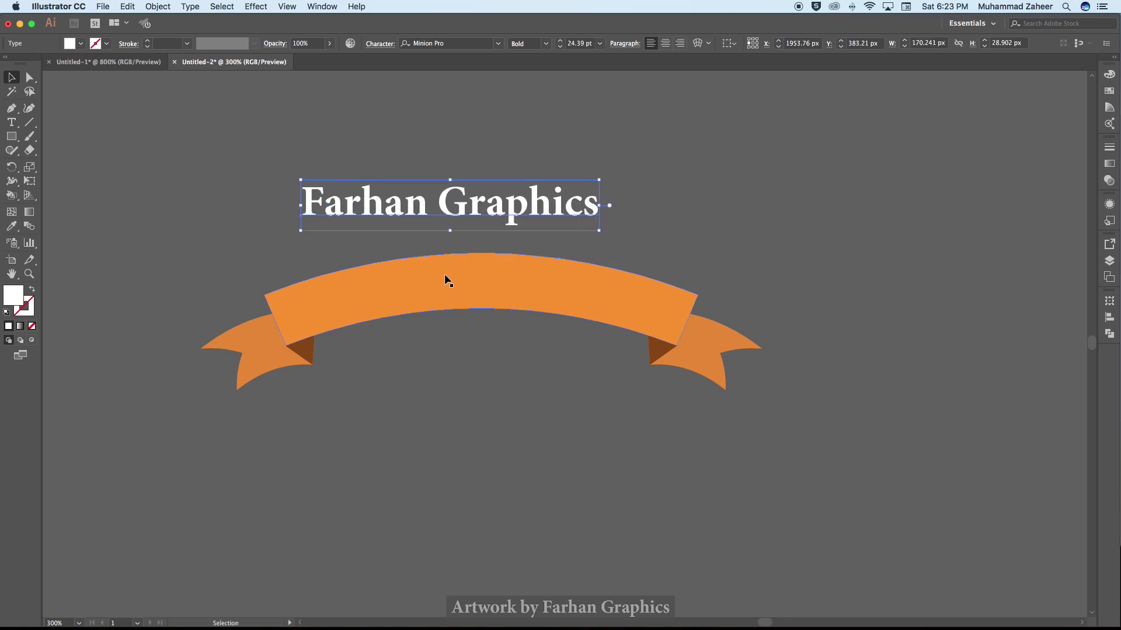
{"action": "left_click_drag", "start_coordinate": [445, 279], "coordinate": [453, 286]}
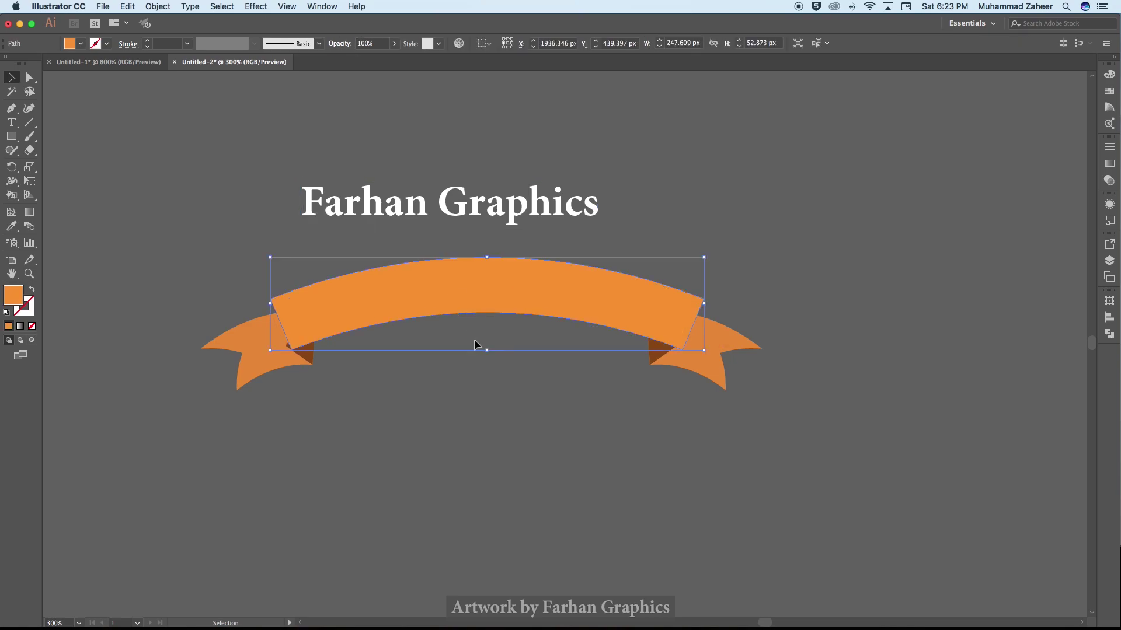
{"action": "key", "text": "a"}
{"action": "key", "text": "v"}
{"action": "key", "text": "Left"}
{"action": "key", "text": "Left"}
{"action": "key", "text": "Left"}
{"action": "key", "text": "Up"}
{"action": "key", "text": "Up"}
{"action": "key", "text": "Up"}
{"action": "left_click", "coordinate": [472, 397]}
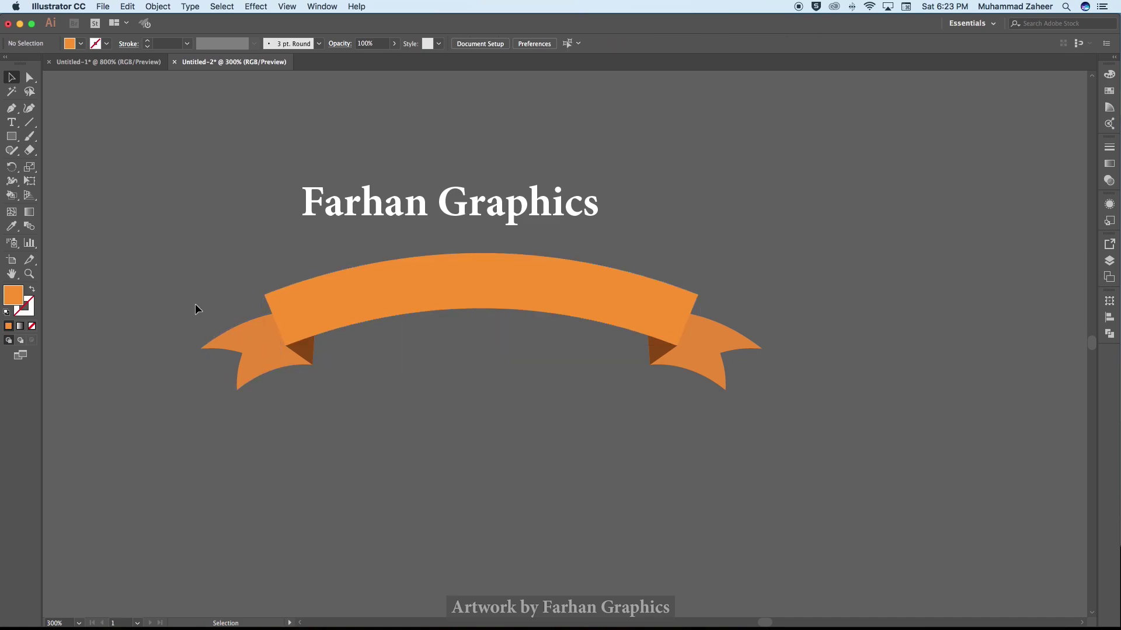
Group the ribbon's arch, tails and fold pieces into one object.
{"action": "left_click_drag", "start_coordinate": [788, 411], "coordinate": [787, 411]}
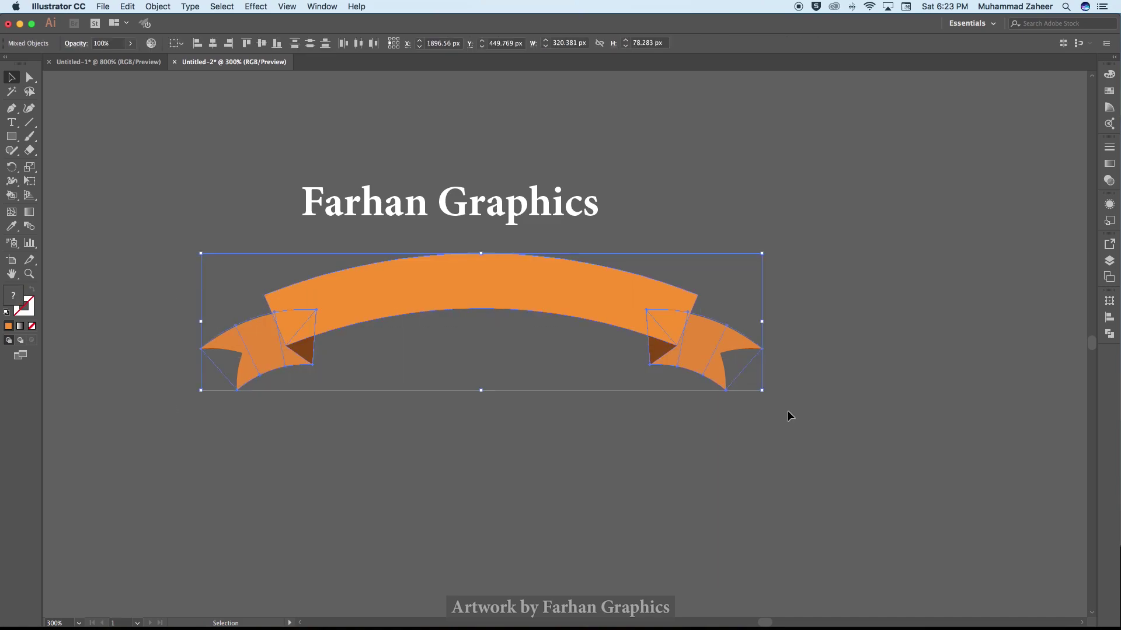
{"action": "left_click", "coordinate": [192, 7]}
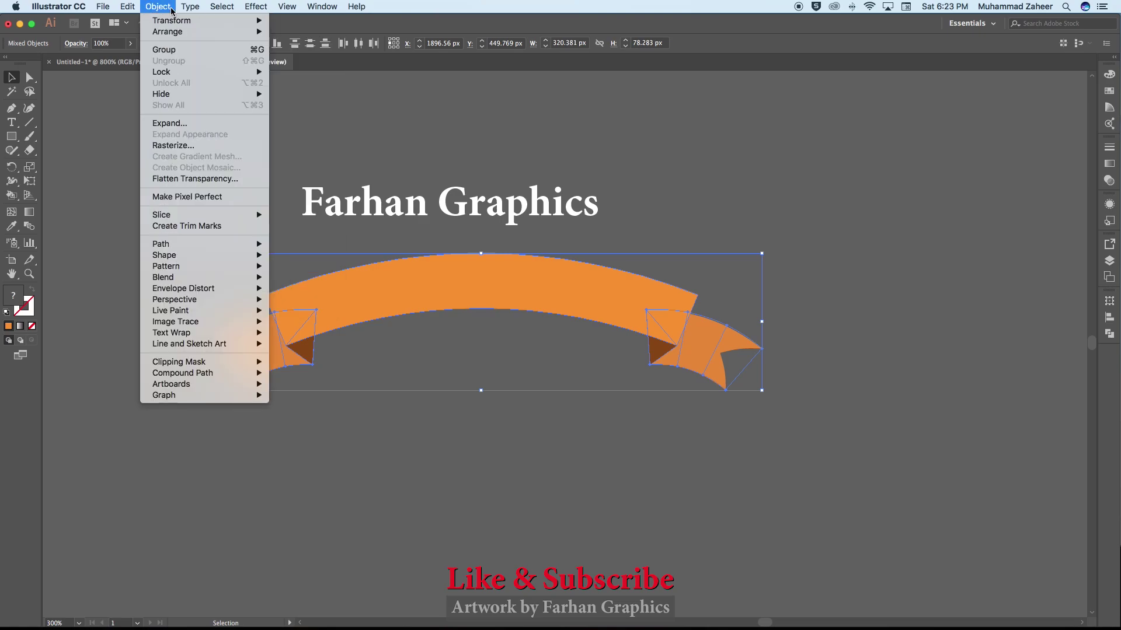
{"action": "left_click", "coordinate": [171, 51]}
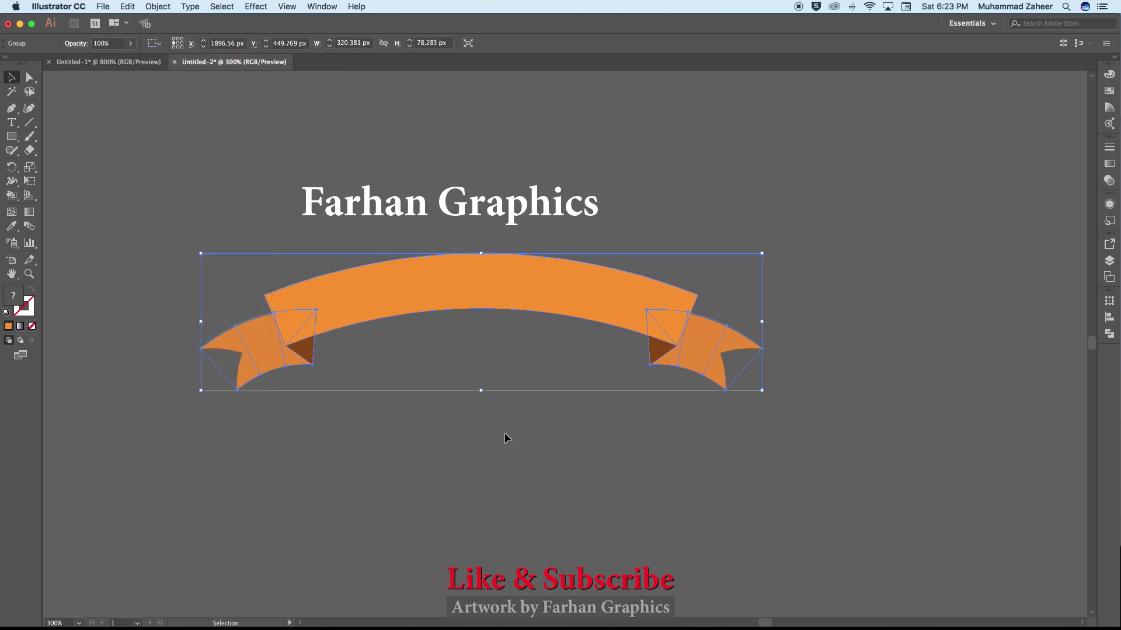
{"action": "left_click", "coordinate": [504, 432]}
{"action": "left_click", "coordinate": [477, 281]}
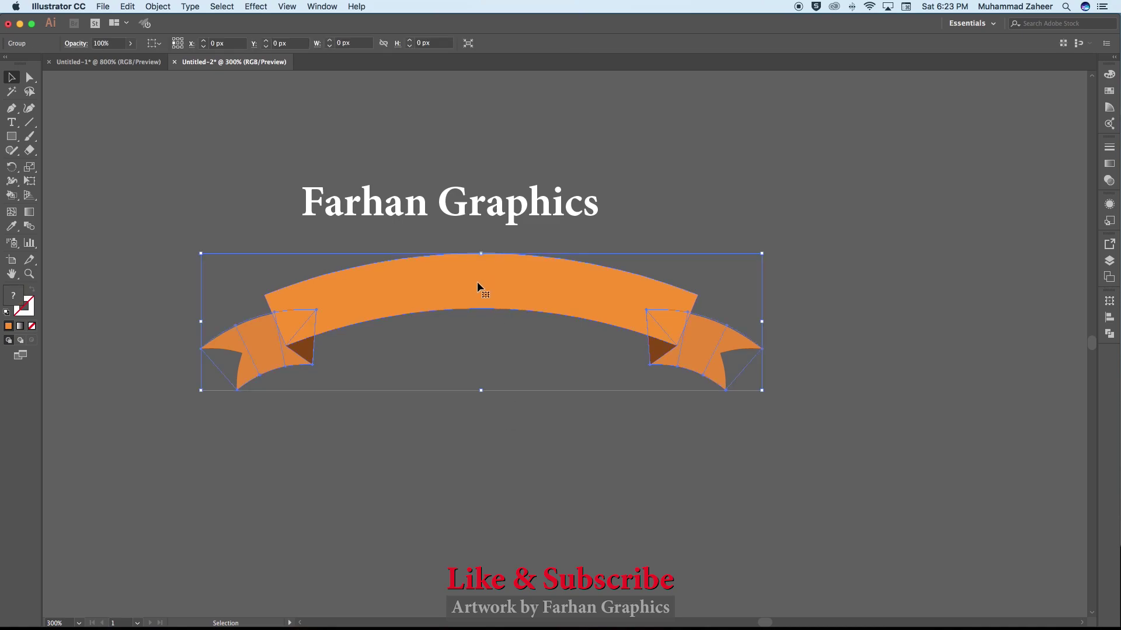
{"action": "left_click", "coordinate": [482, 450]}
{"action": "left_click", "coordinate": [380, 212]}
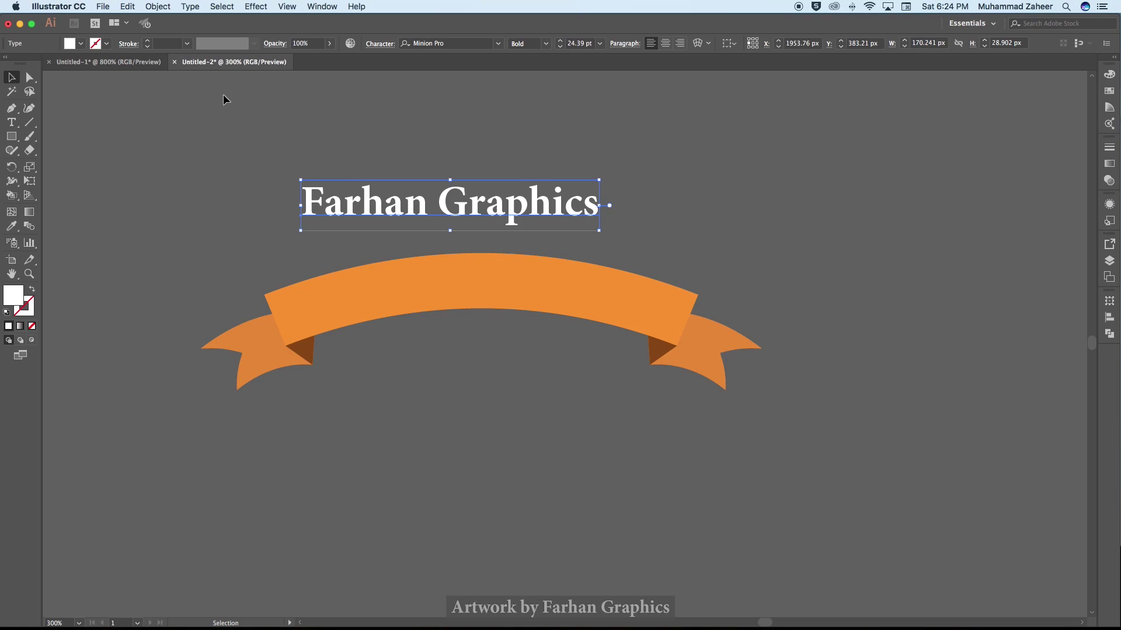
Warp the title with a horizontal Arc envelope at 25% bend.
{"action": "left_click", "coordinate": [157, 7]}
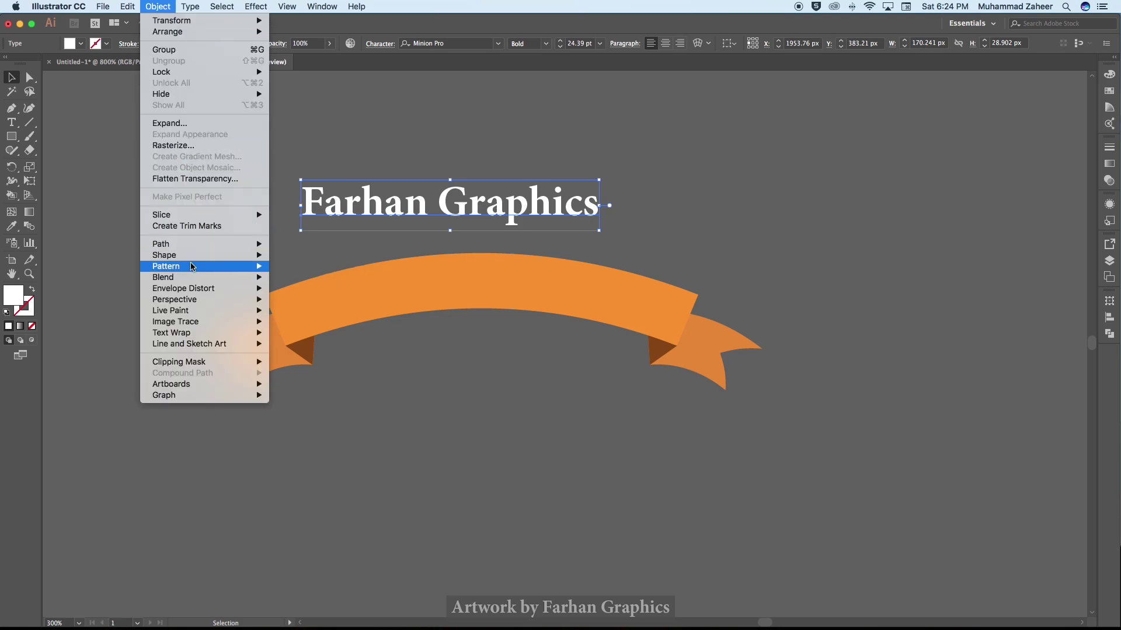
{"action": "mouse_move", "coordinate": [183, 288]}
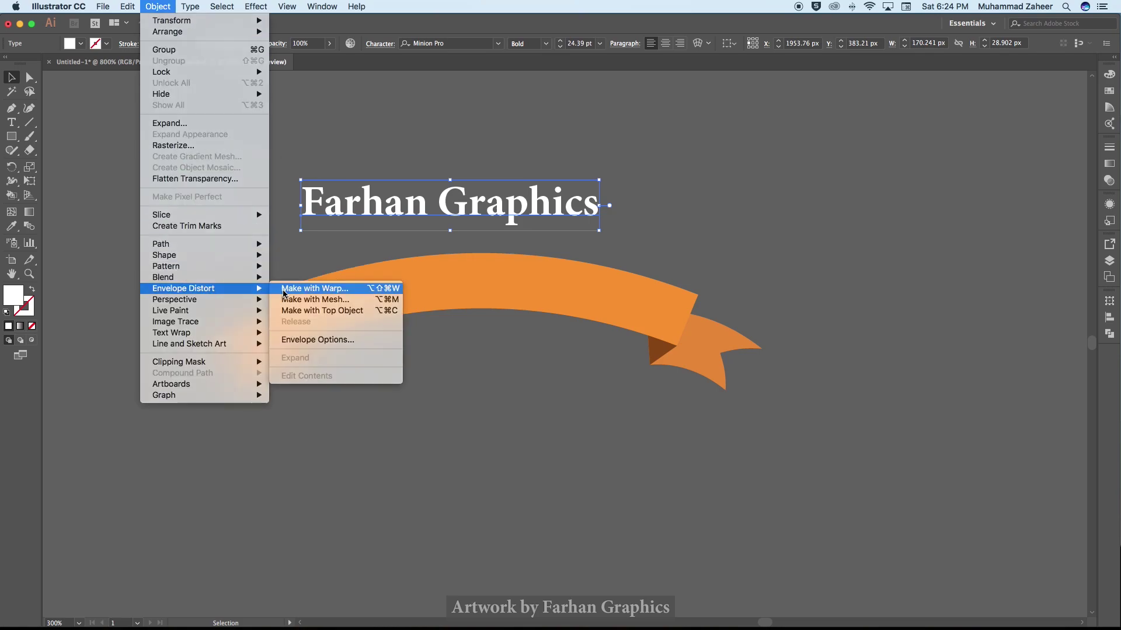
{"action": "left_click", "coordinate": [285, 295]}
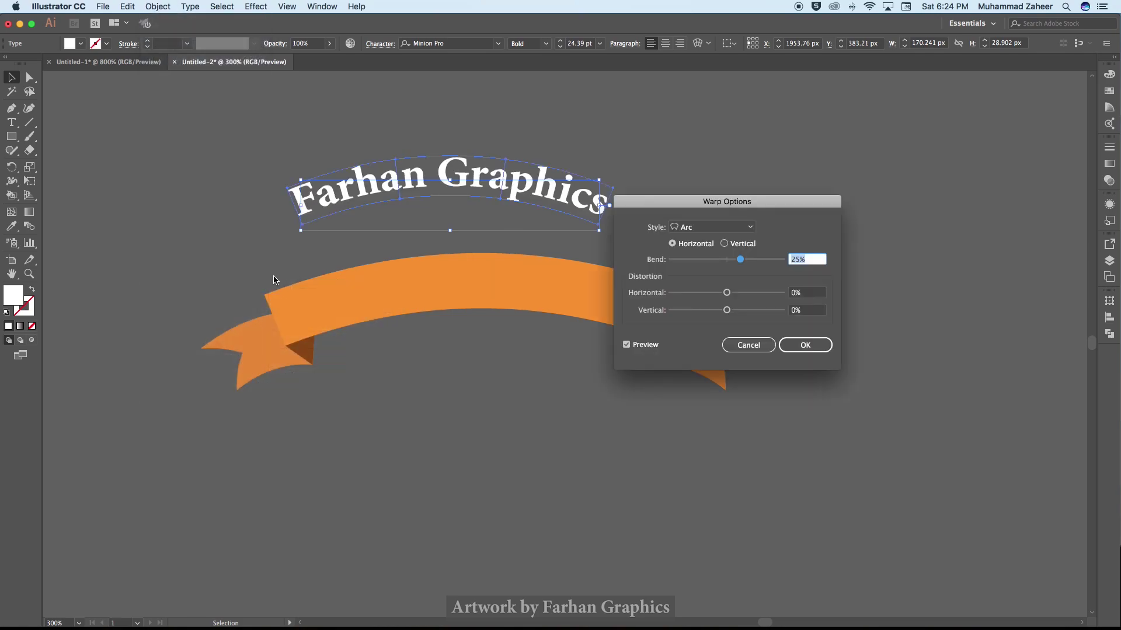
{"action": "left_click", "coordinate": [811, 348]}
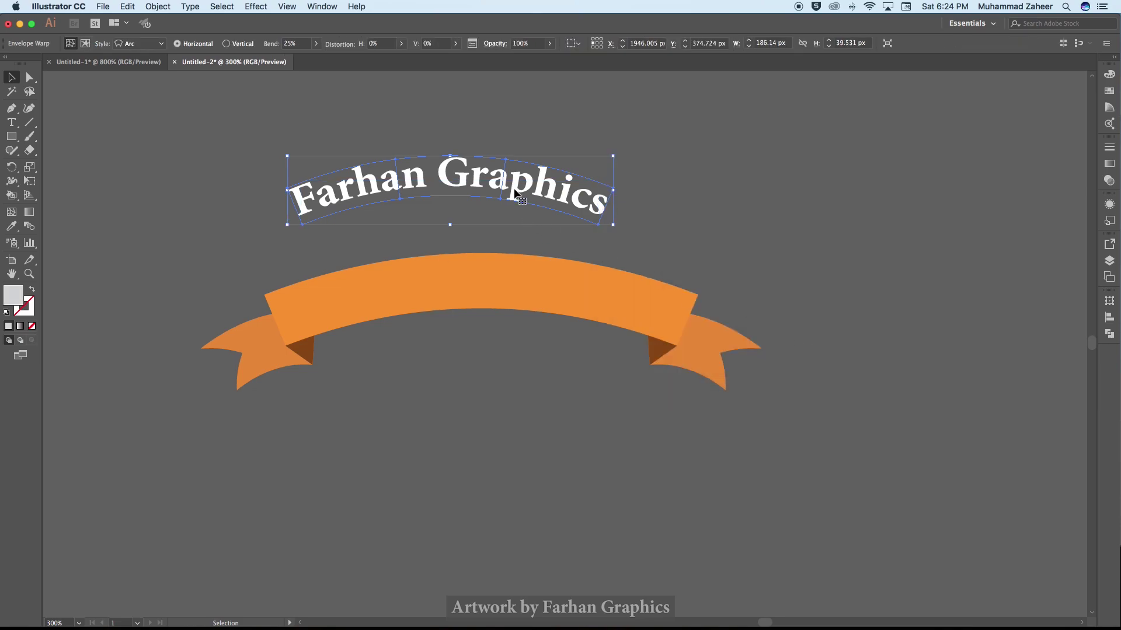